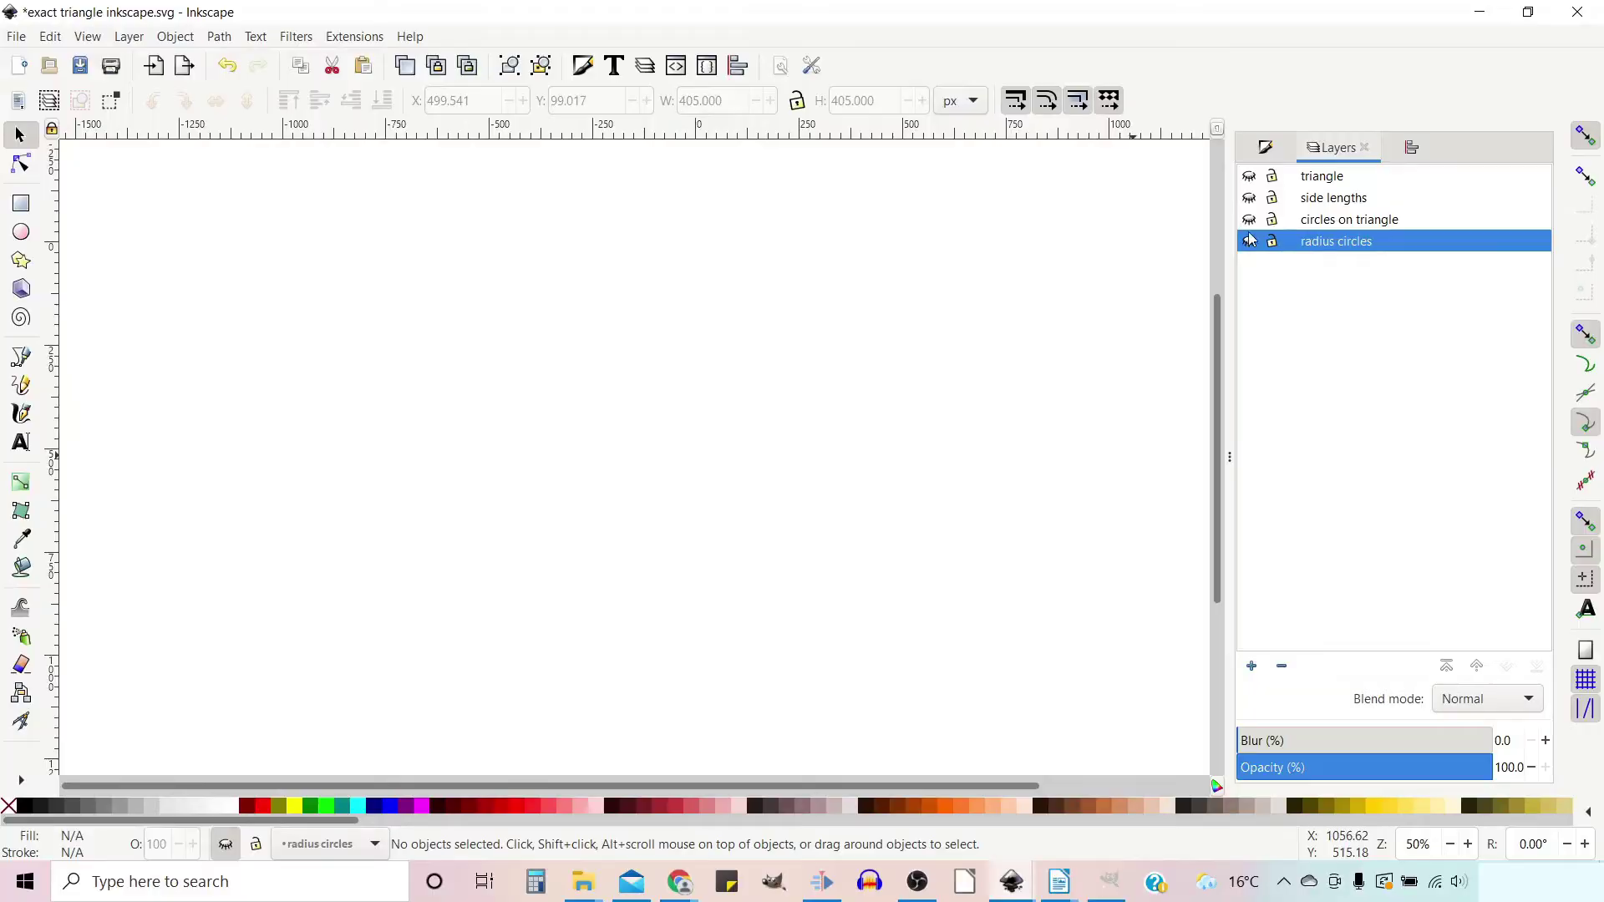
# - Show the radius circles layer and roughly reposition the red, green and blue circles
pyautogui.click(1250, 243)
pyautogui.moveTo(994, 406); pyautogui.dragTo(831, 620)
pyautogui.moveTo(752, 367); pyautogui.dragTo(889, 380)
pyautogui.moveTo(317, 438); pyautogui.dragTo(648, 608)
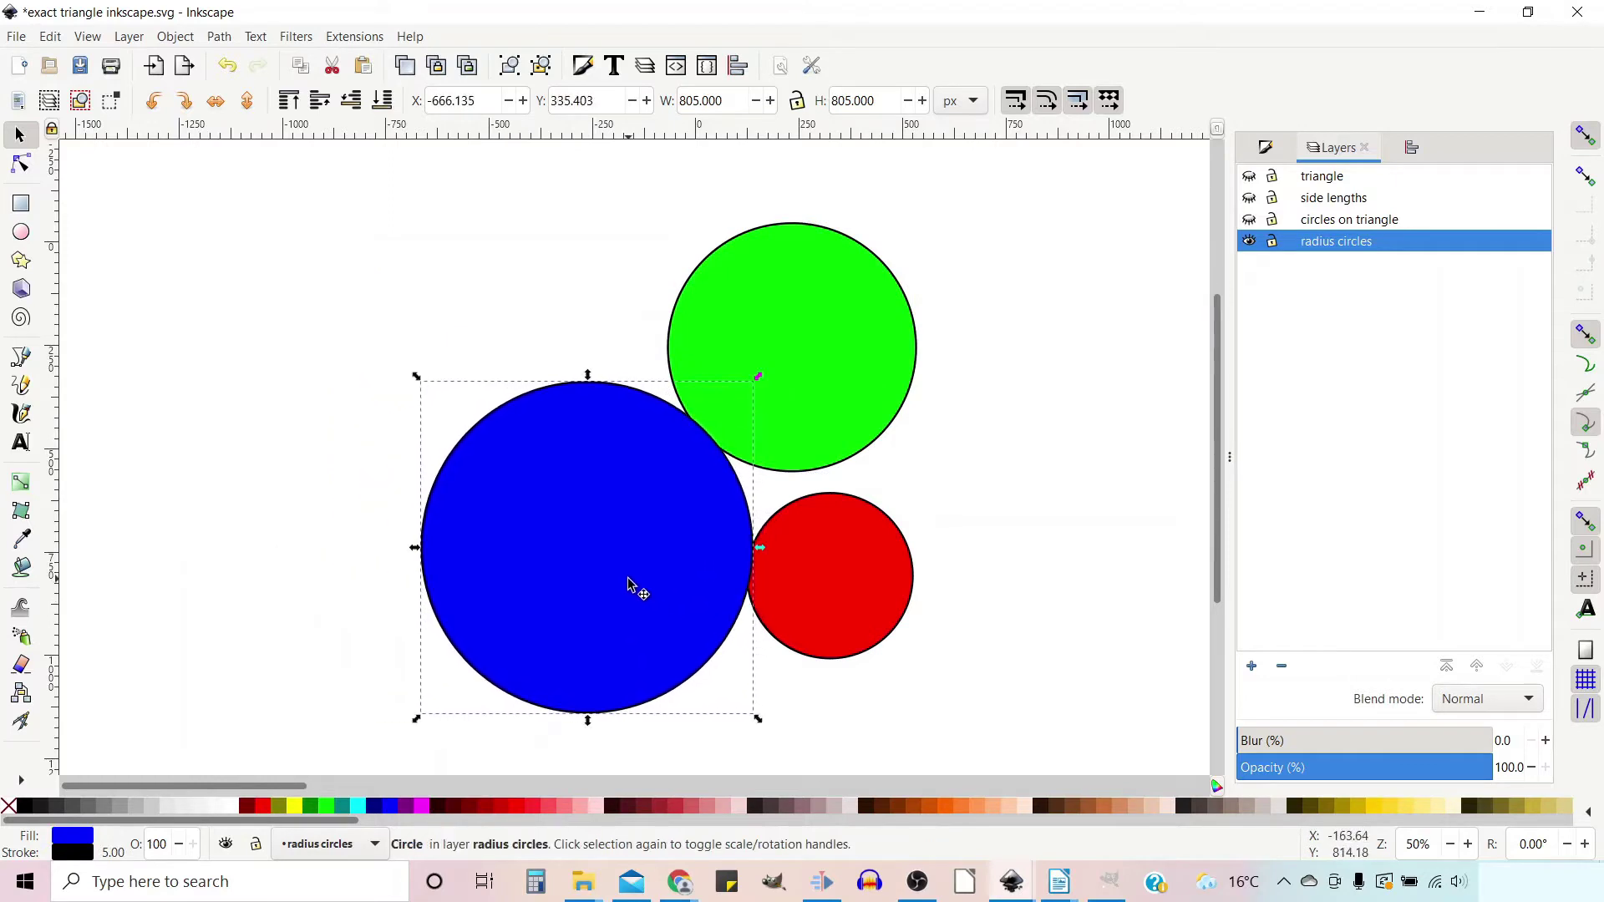
pyautogui.moveTo(558, 581); pyautogui.dragTo(234, 598)
pyautogui.moveTo(902, 351); pyautogui.dragTo(1063, 290)
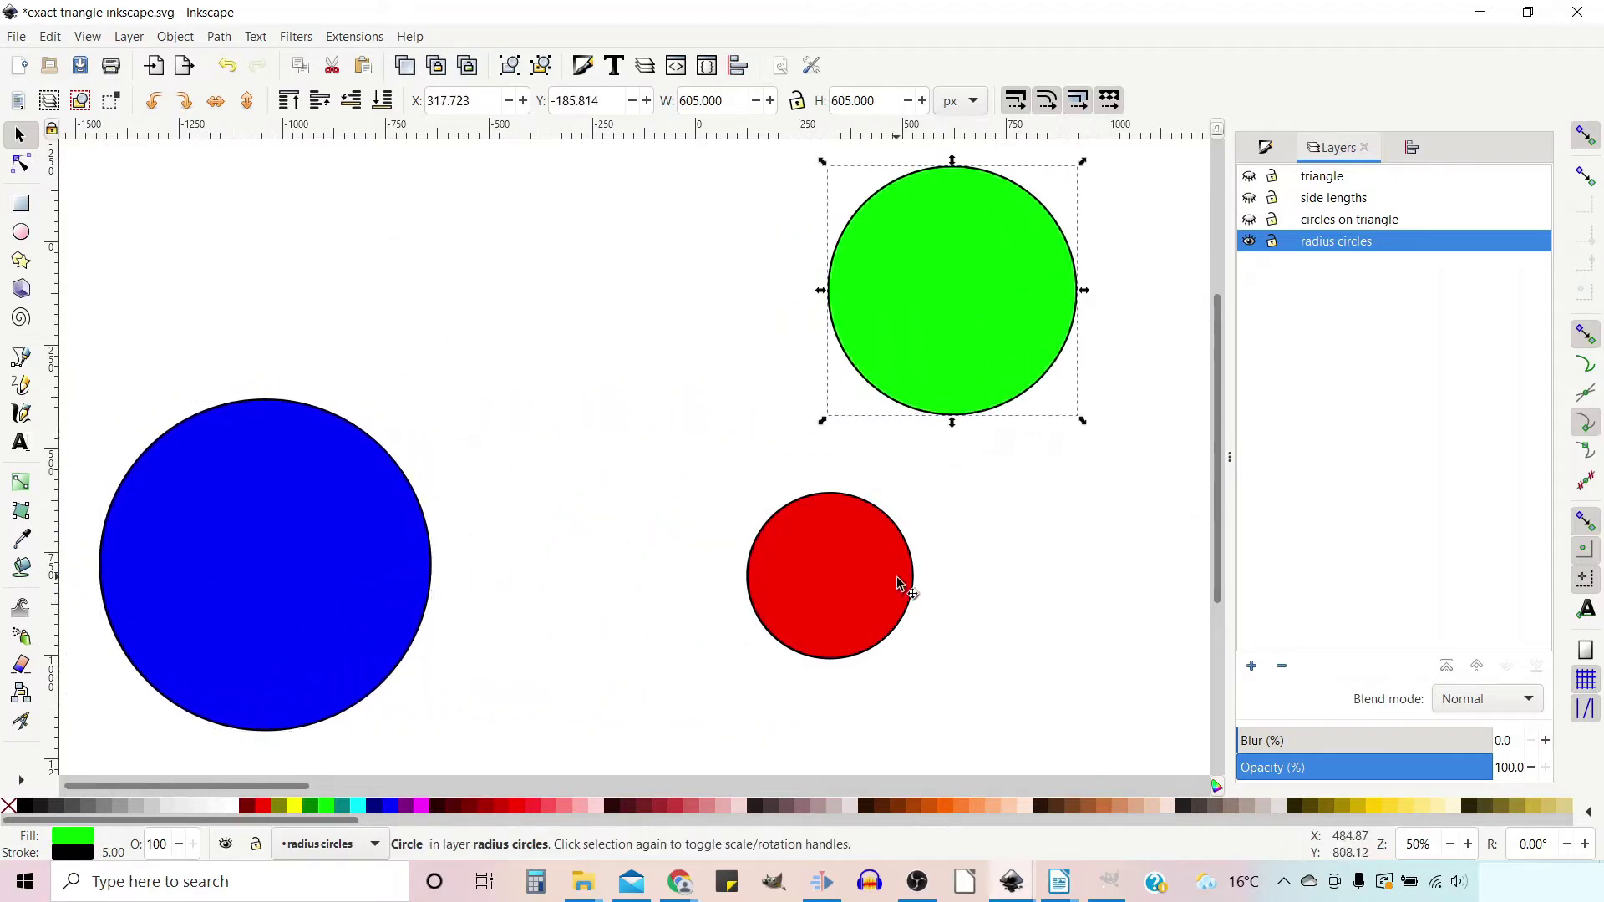
pyautogui.moveTo(900, 590); pyautogui.dragTo(1078, 643)
# - Centre the green, red and blue circles on the triangle's corners, then hide that layer
pyautogui.click(1249, 219)
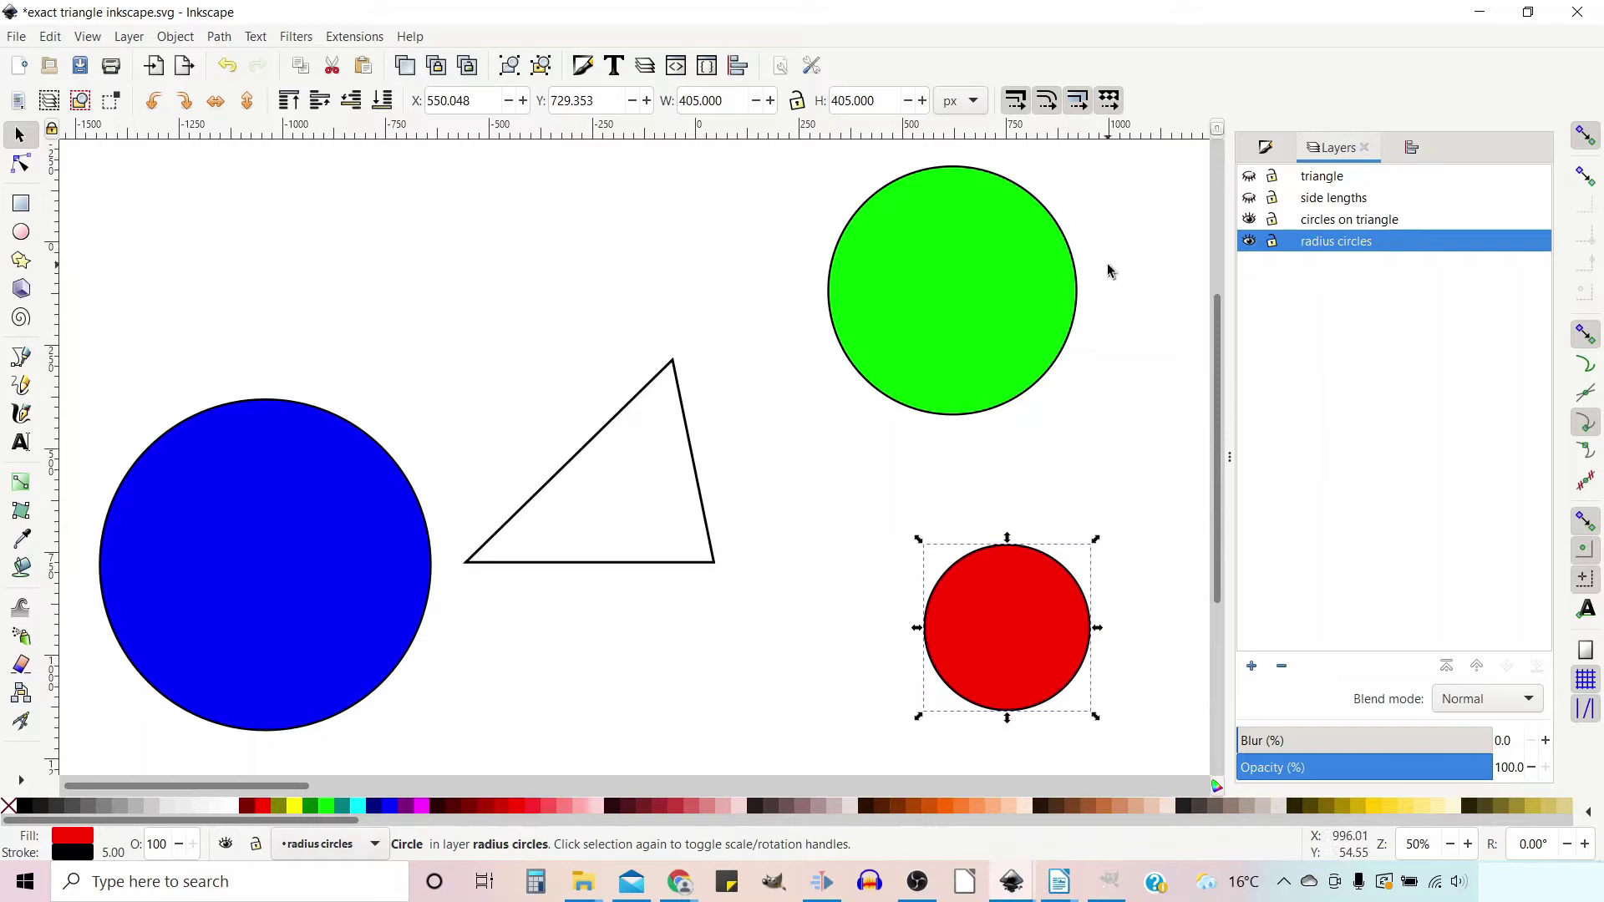
pyautogui.moveTo(1048, 309); pyautogui.dragTo(765, 378)
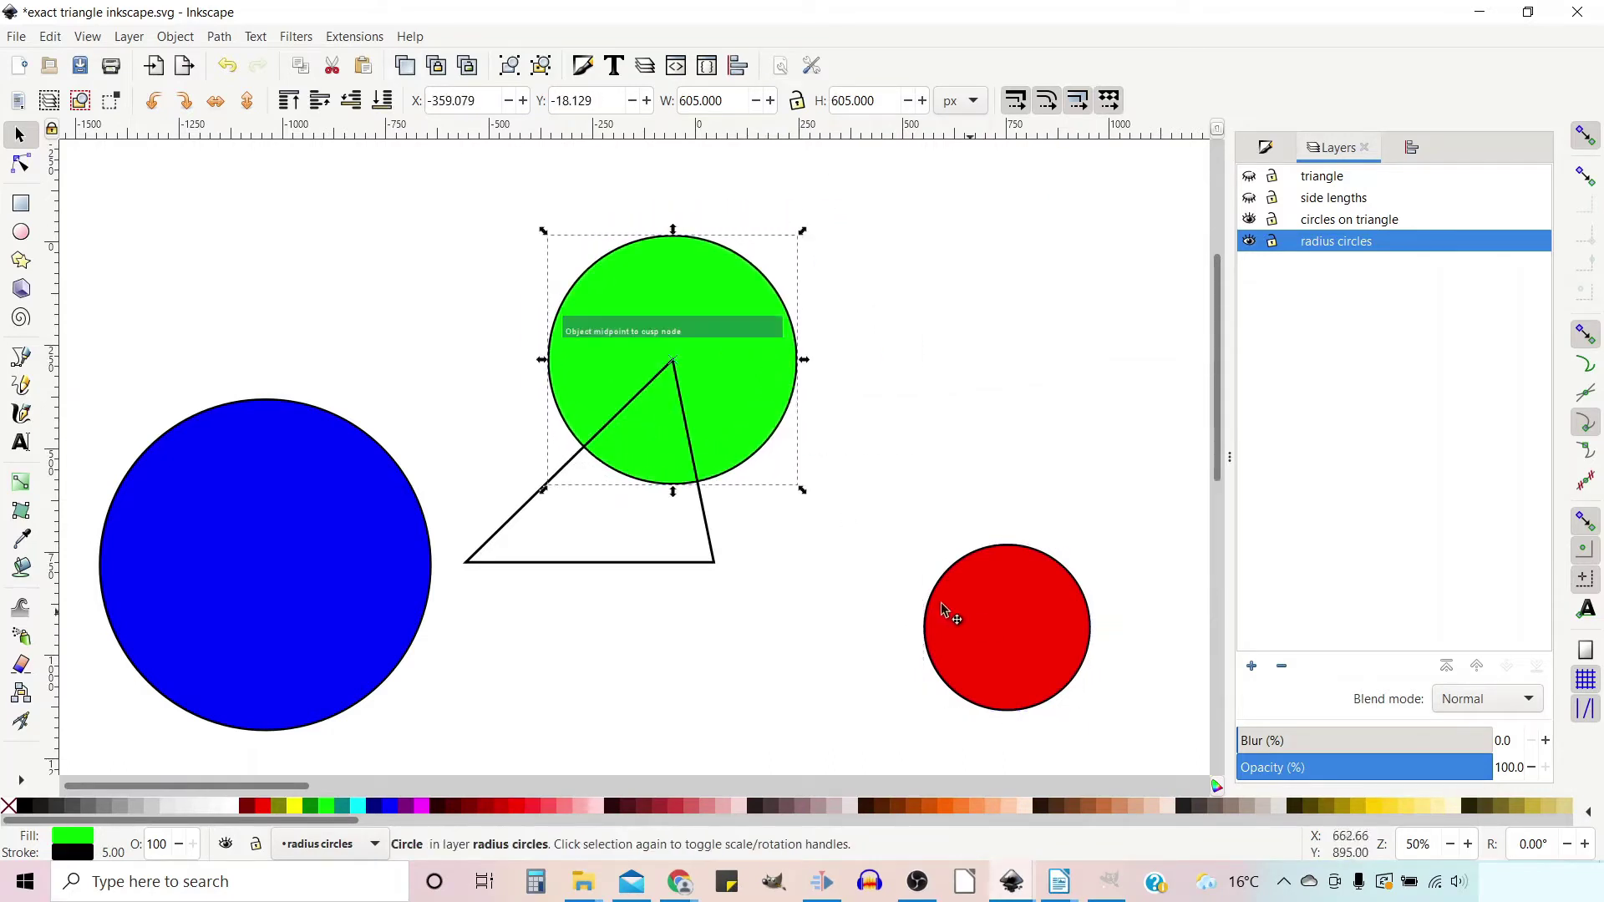
pyautogui.moveTo(942, 616); pyautogui.dragTo(701, 552)
pyautogui.moveTo(426, 515); pyautogui.dragTo(590, 504)
pyautogui.click(1249, 220)
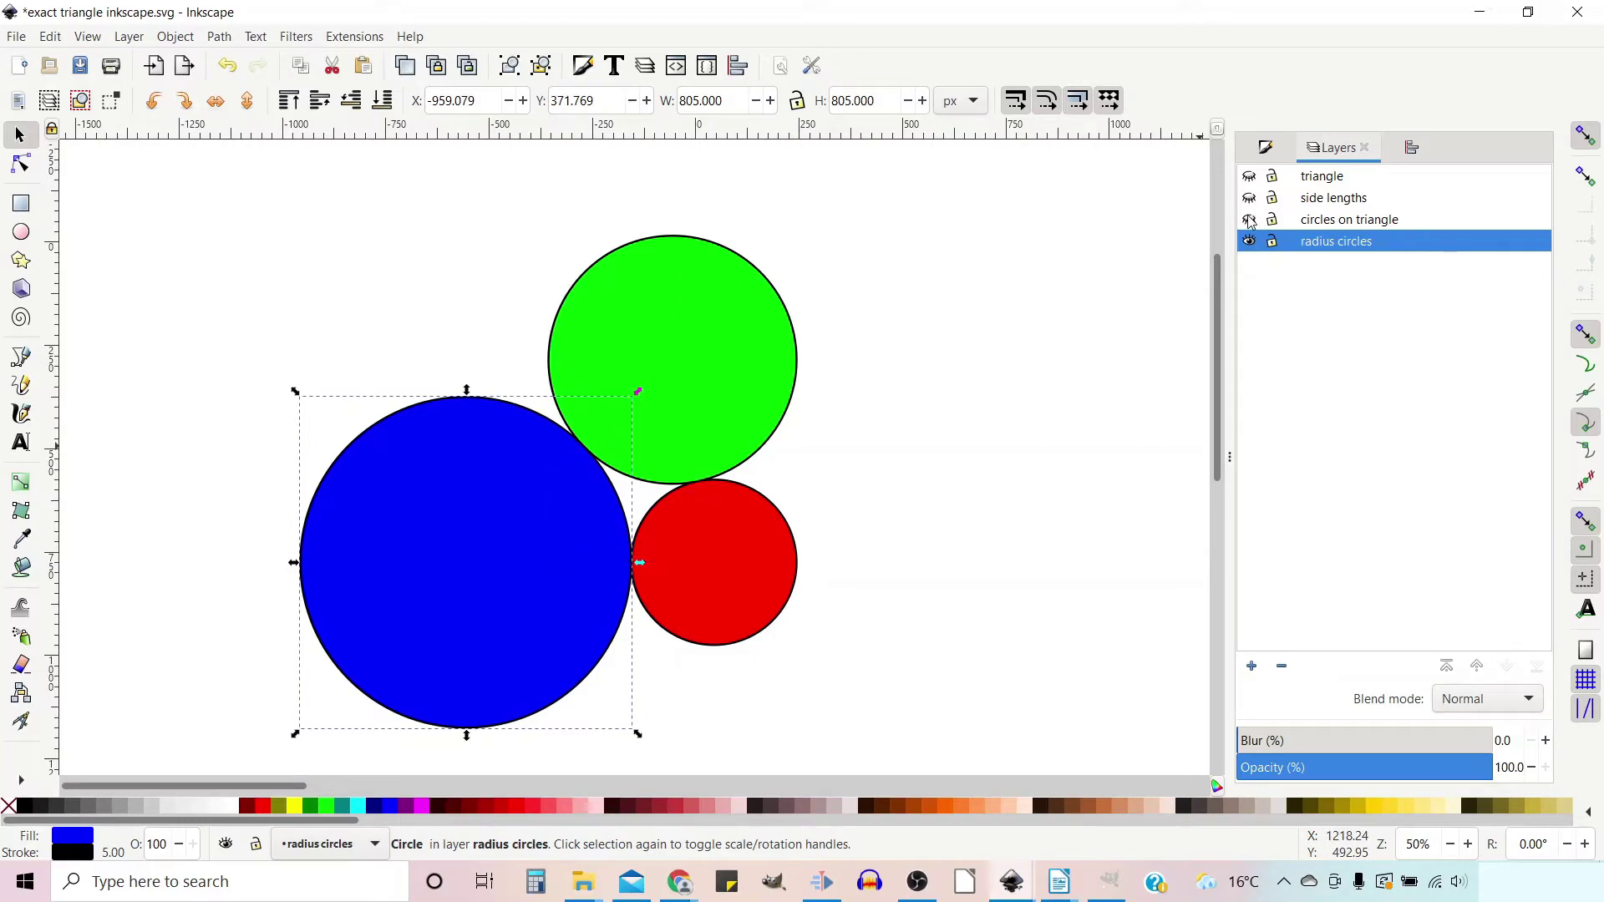
pyautogui.click(1132, 355)
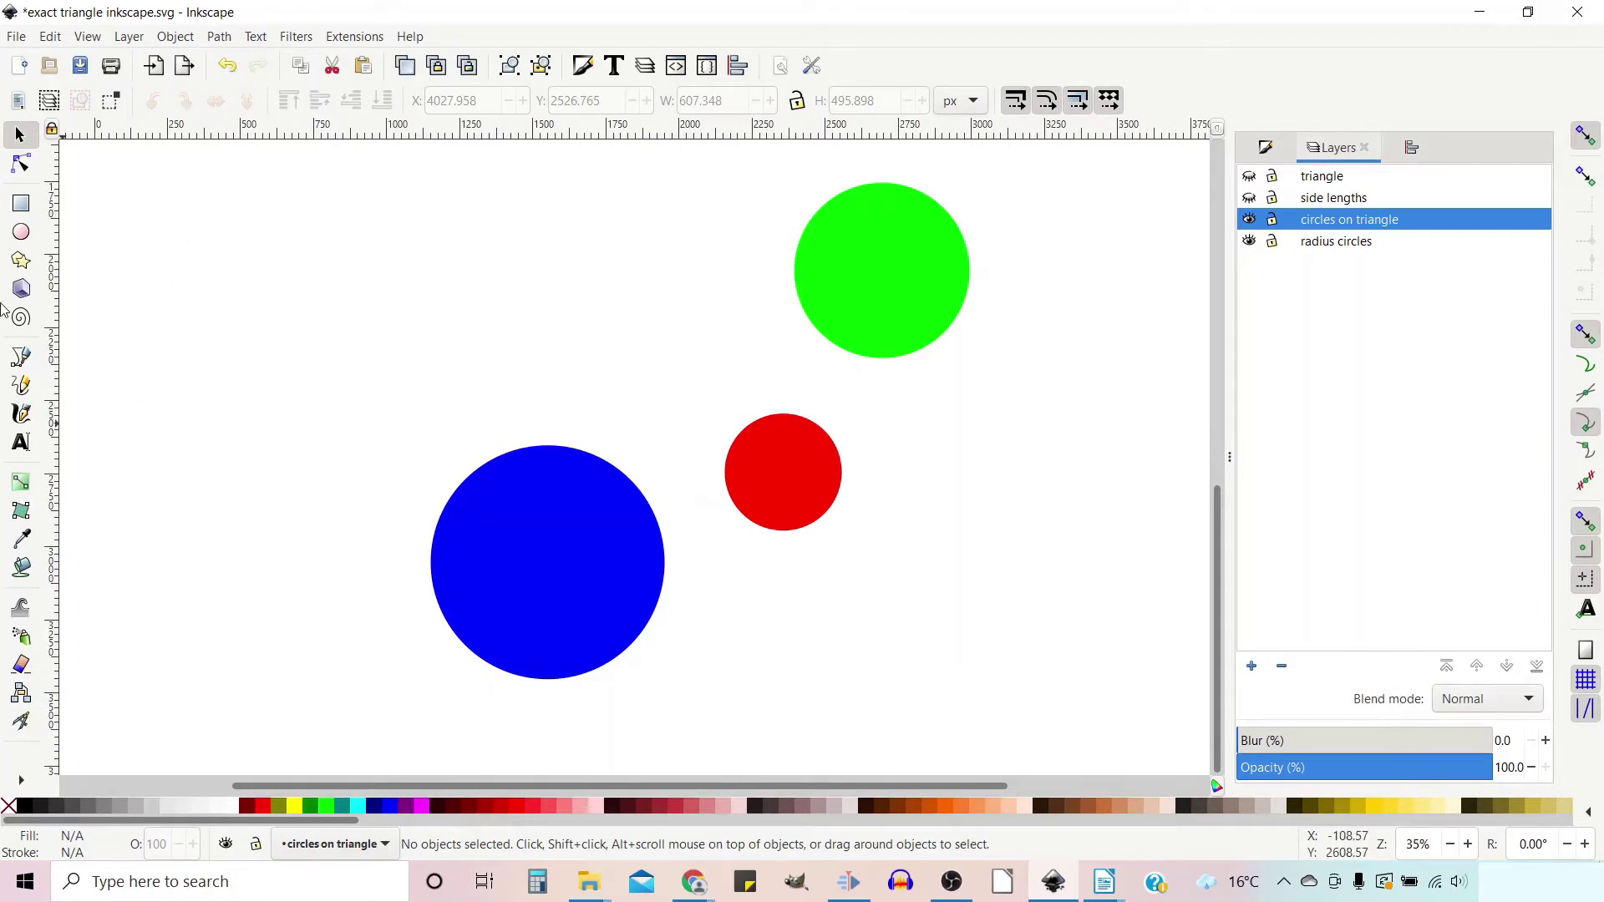
# - Draw a closed three-corner triangle with the Pen tool to the upper left of the circles
pyautogui.click(21, 358)
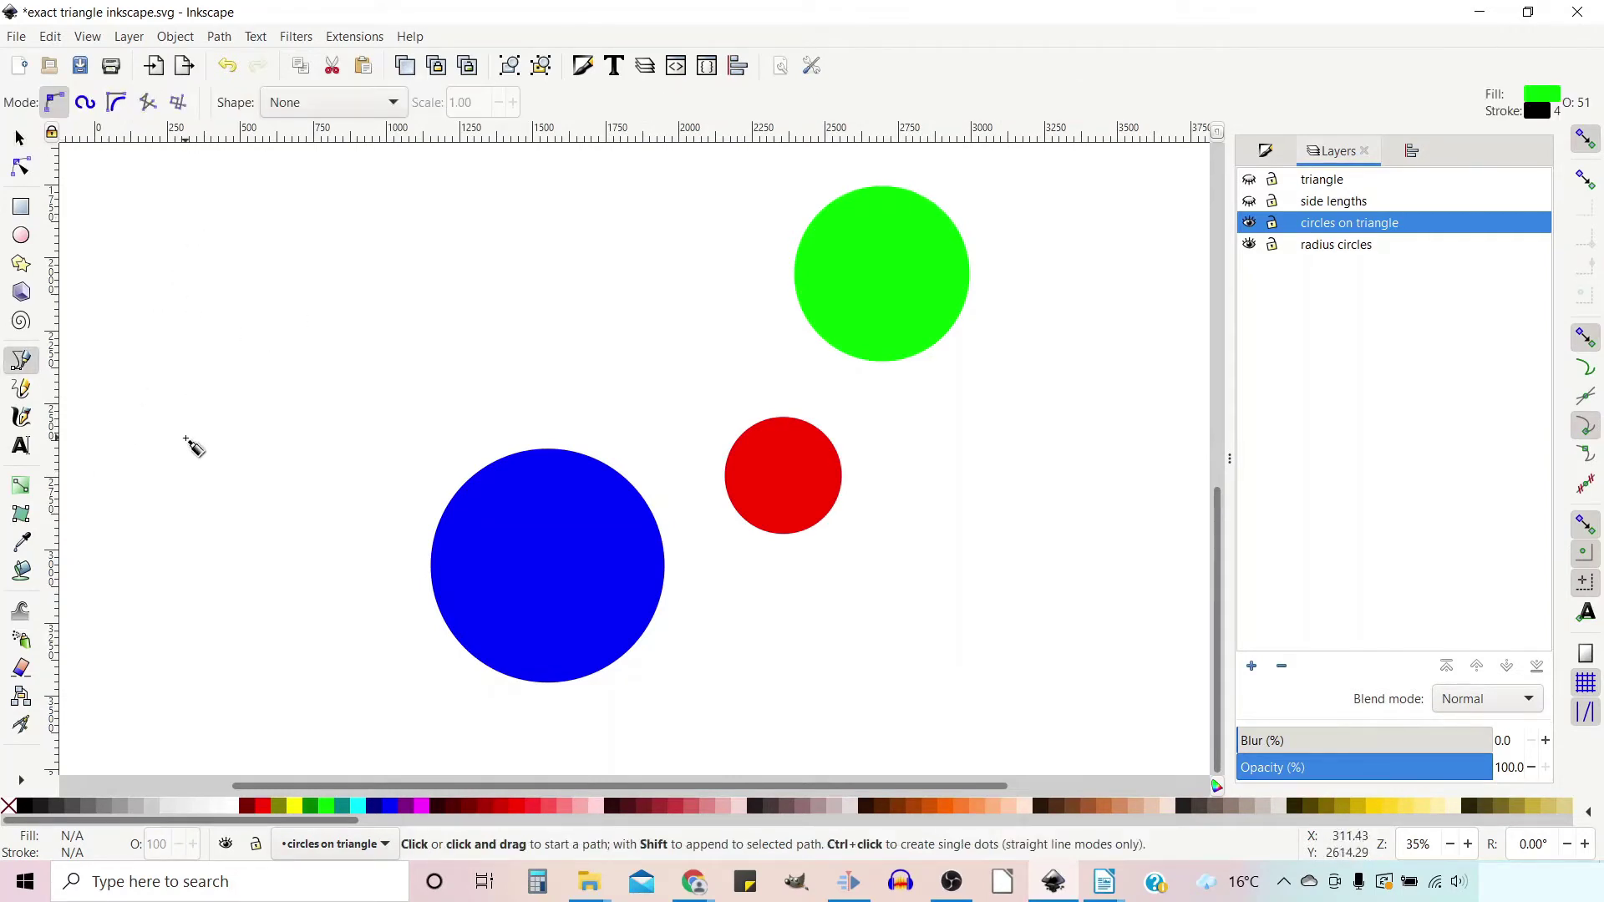
pyautogui.click(187, 439)
pyautogui.click(297, 325)
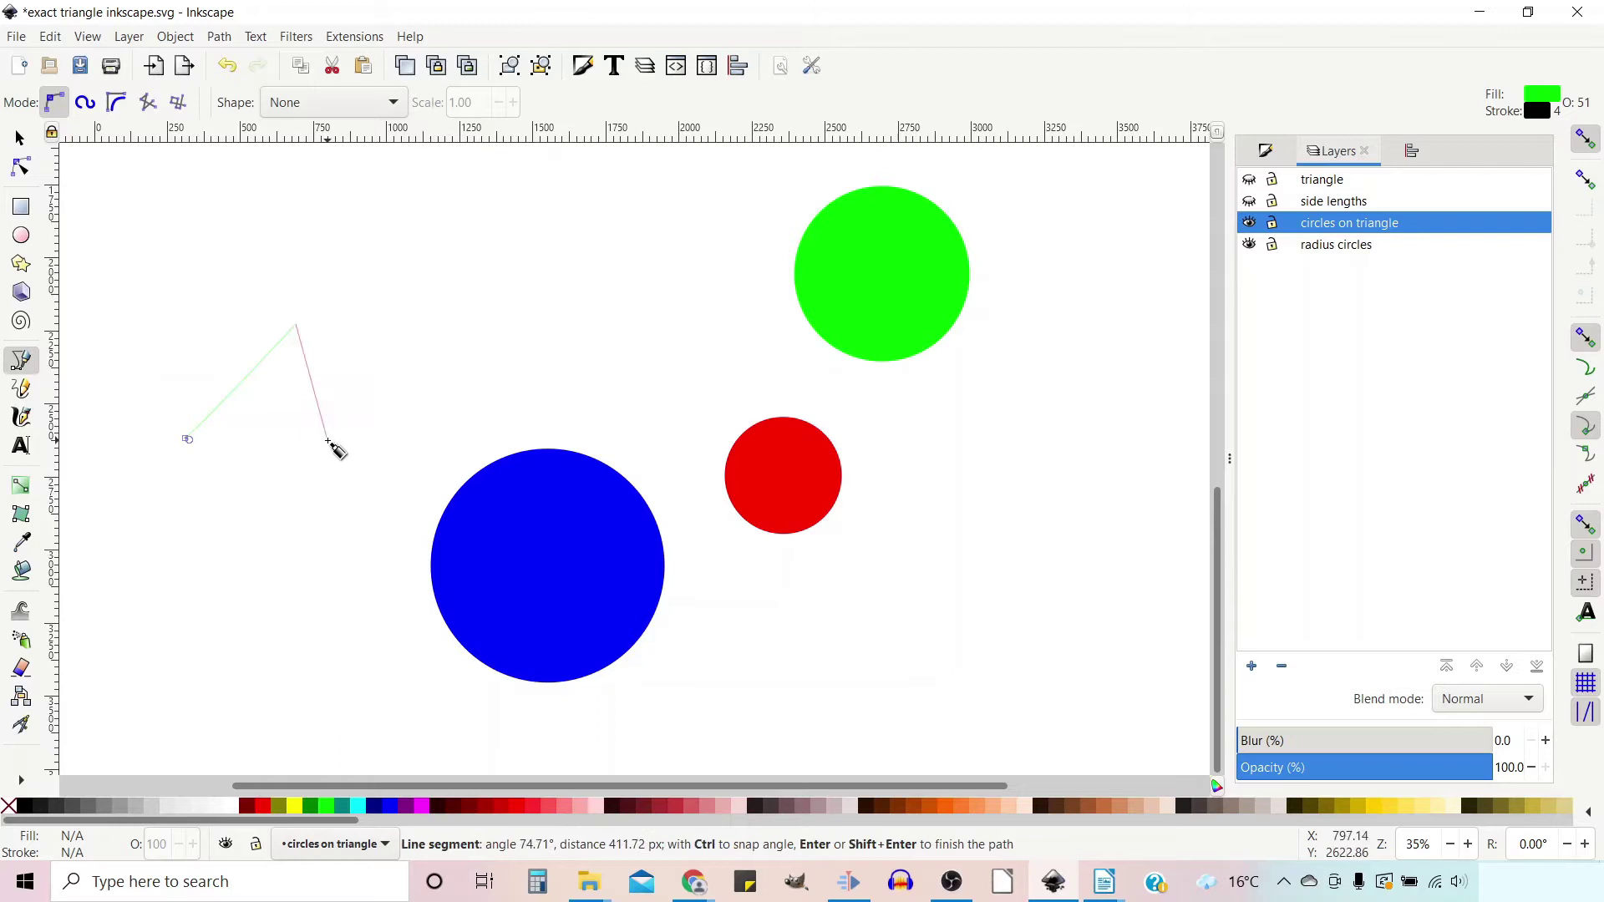
pyautogui.click(328, 441)
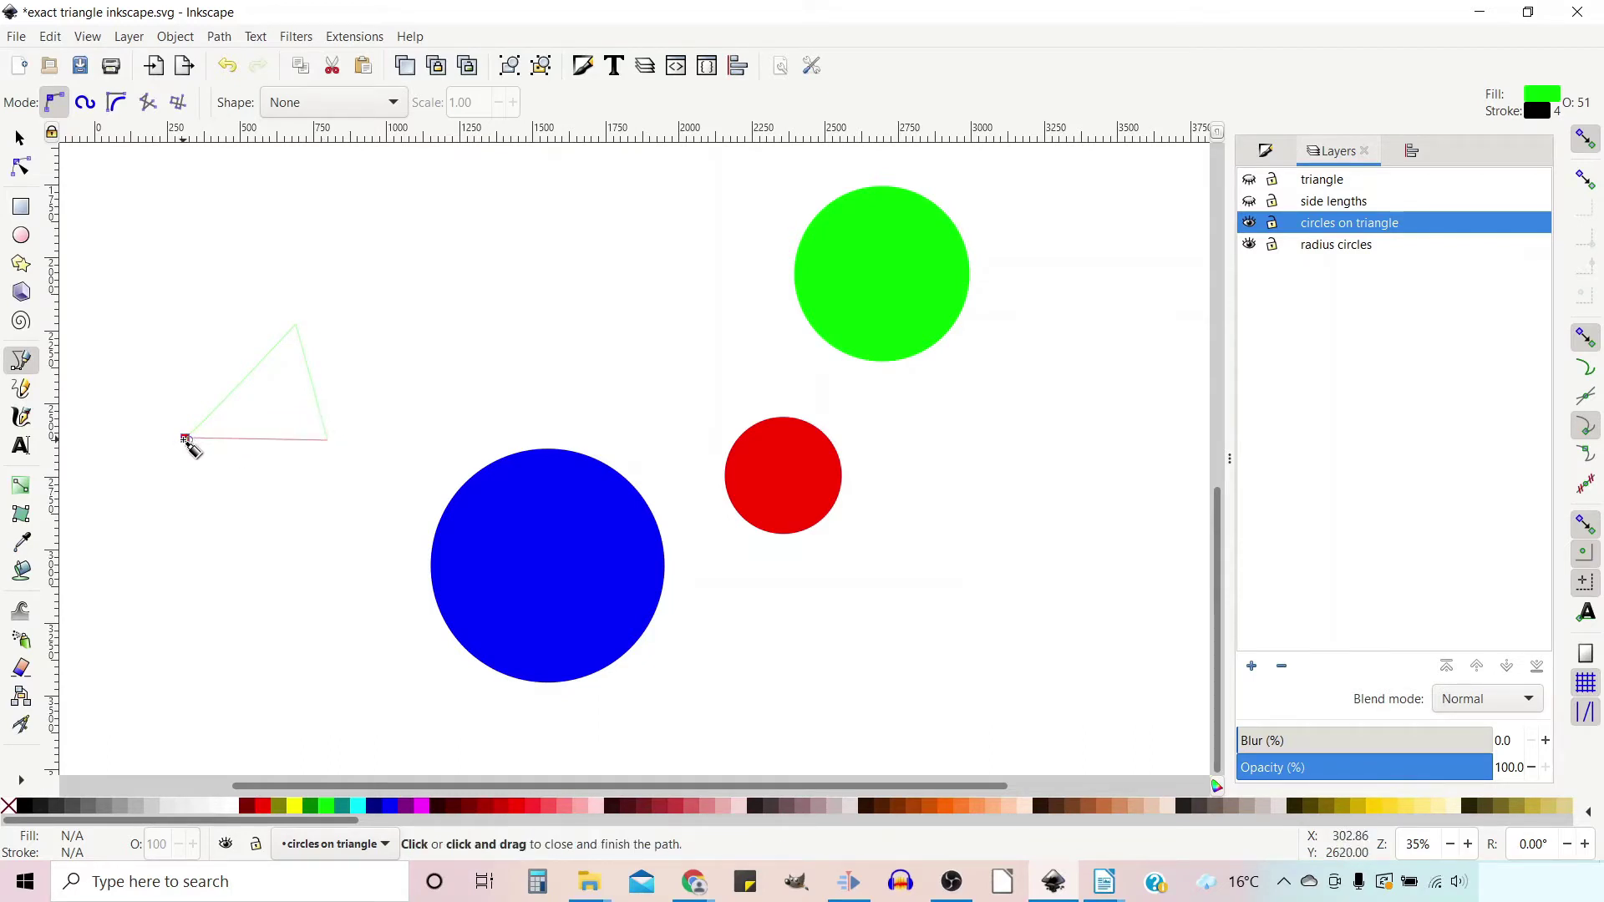
pyautogui.click(185, 440)
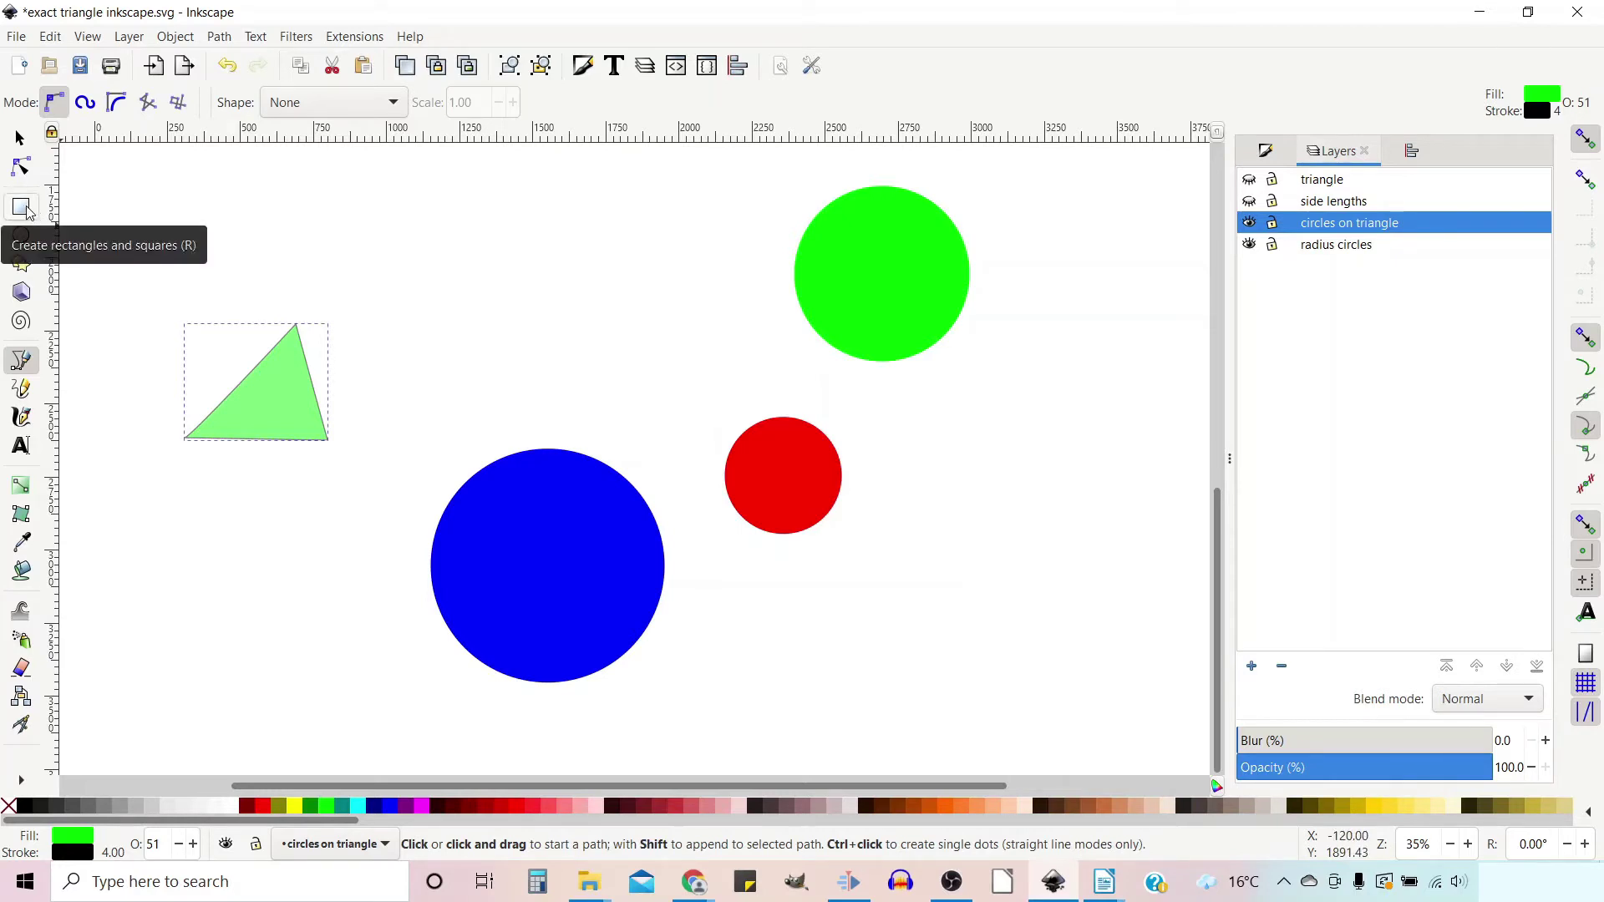
# - Drag out a 3-corner polygon above the first triangle with the Star/Polygon tool
pyautogui.click(21, 267)
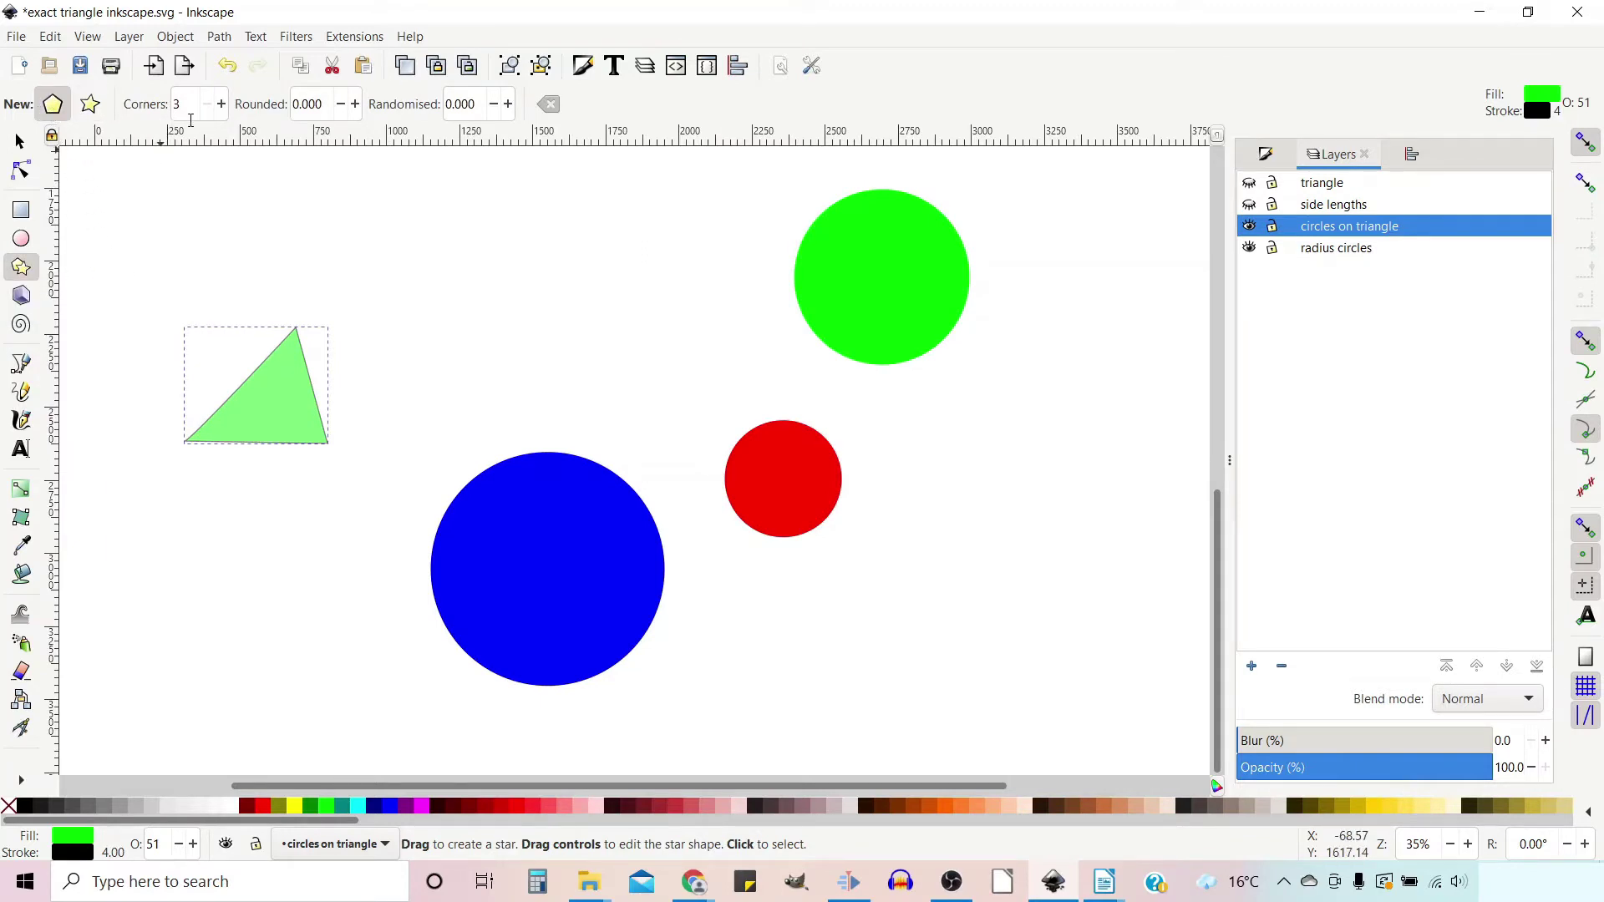
pyautogui.moveTo(282, 219); pyautogui.dragTo(339, 268)
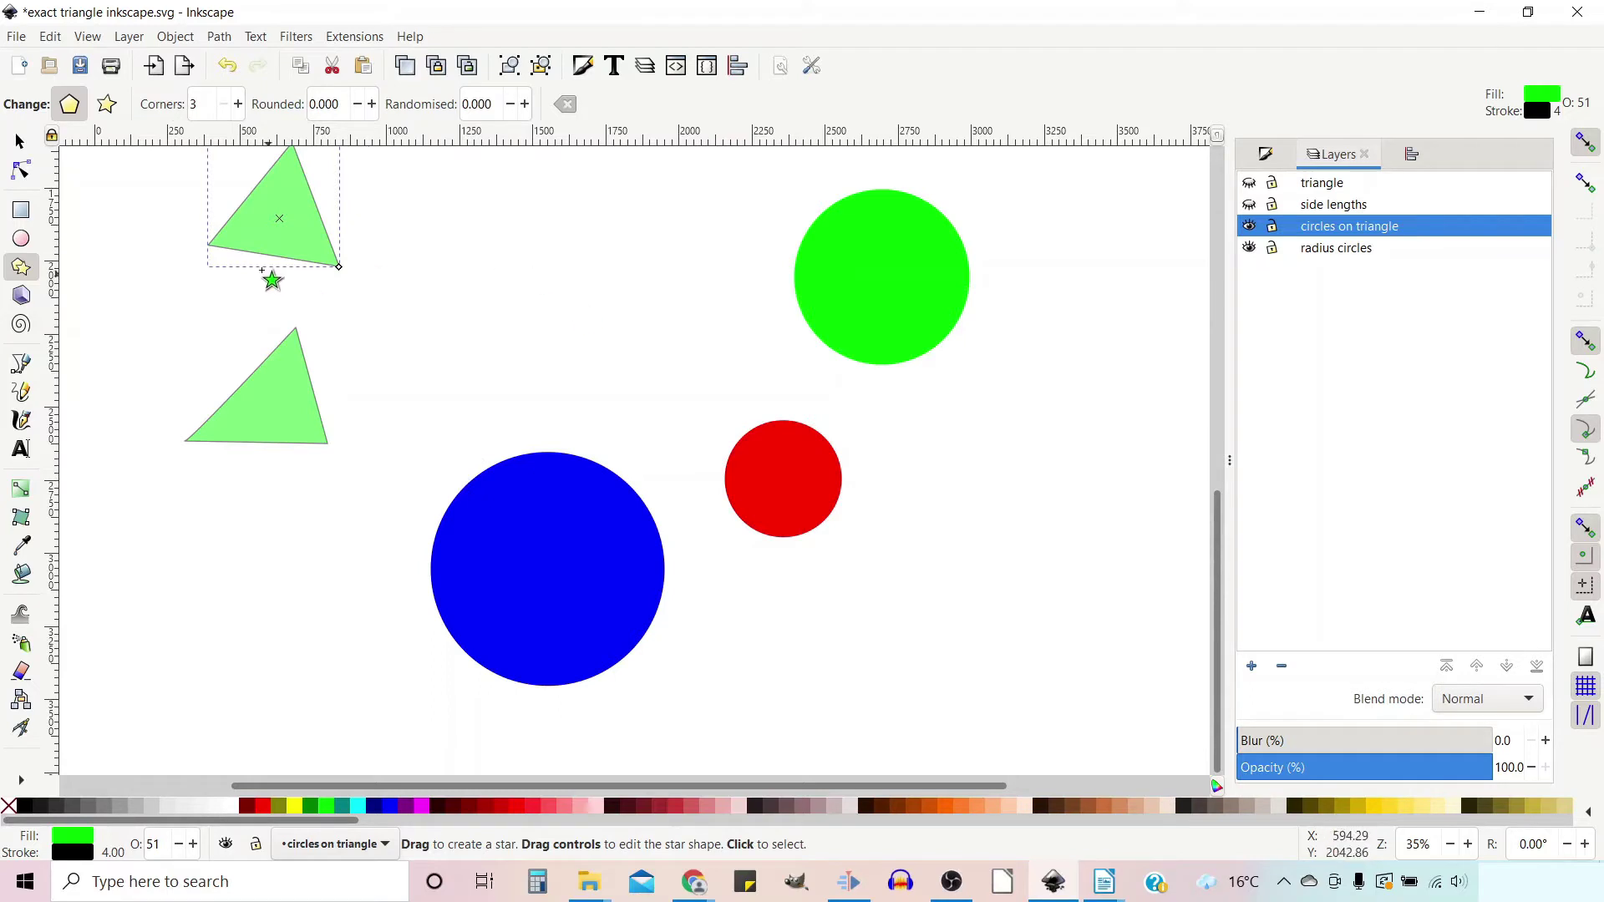
pyautogui.click(24, 150)
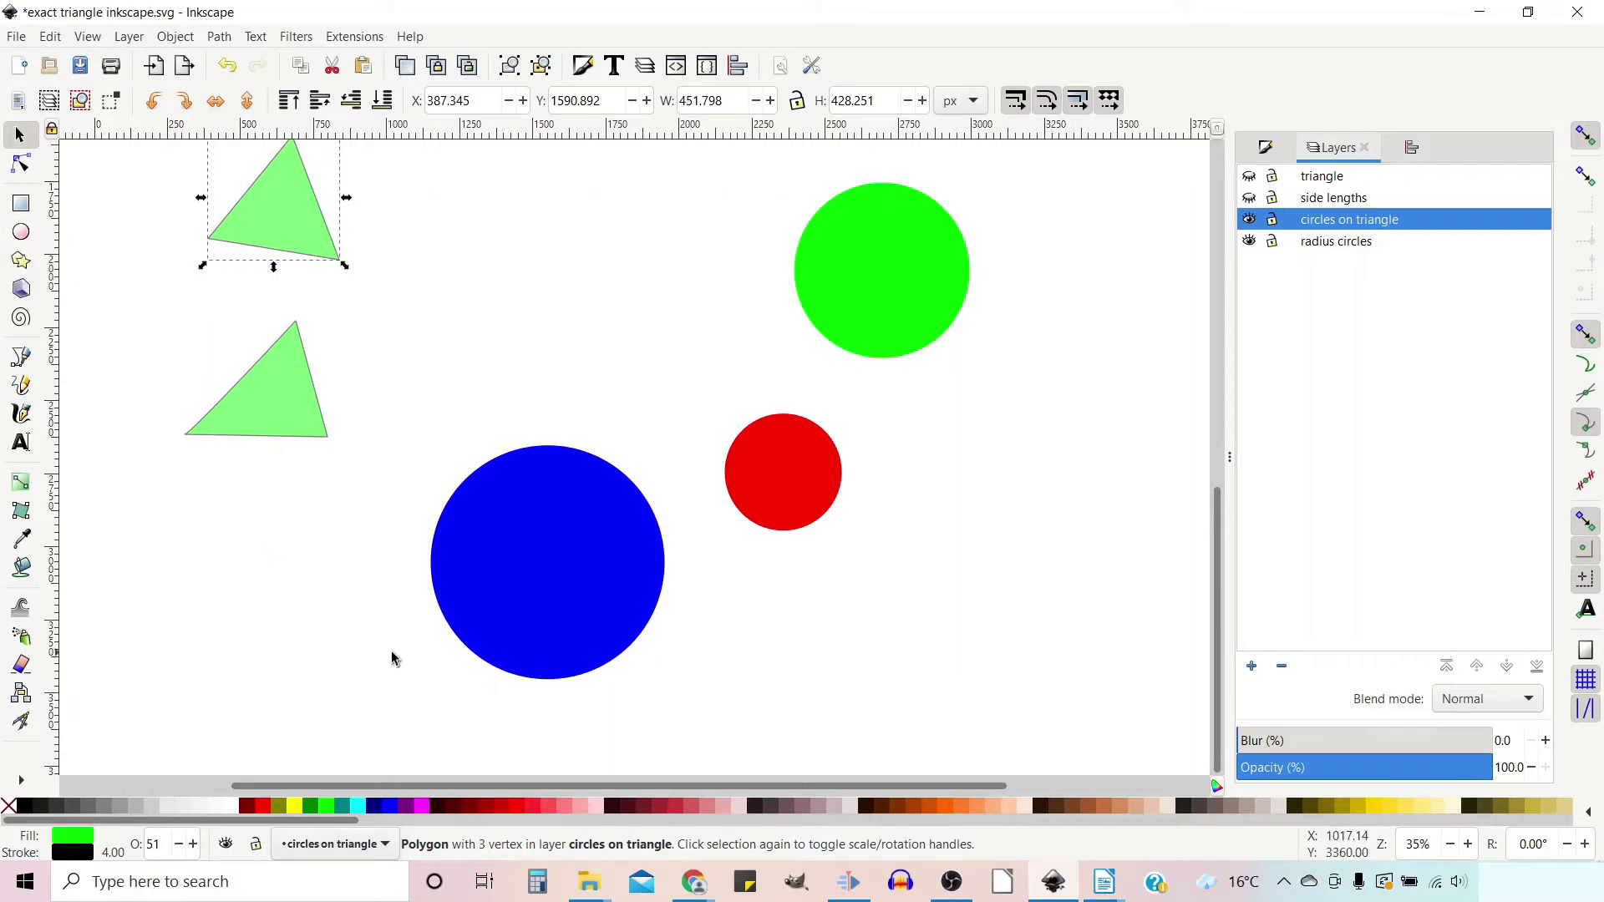
# - Position the blue, red and green circles so they touch each other
pyautogui.moveTo(601, 588); pyautogui.dragTo(666, 569)
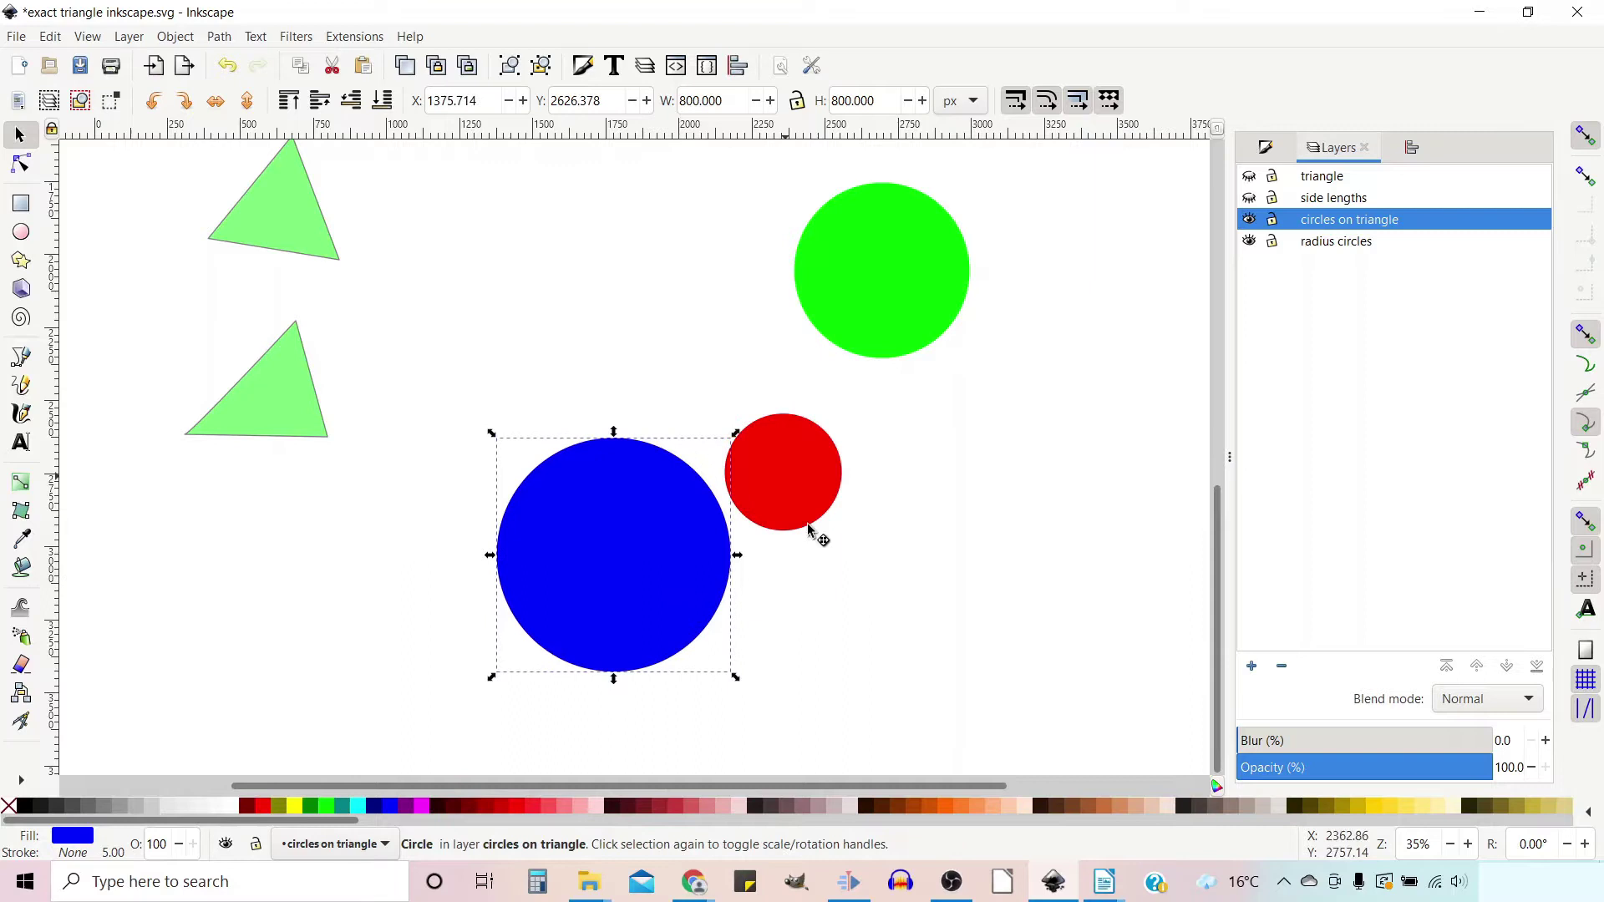
pyautogui.moveTo(807, 523)
pyautogui.mouseDown()
pyautogui.moveTo(831, 580)
pyautogui.moveTo(813, 535)
pyautogui.moveTo(788, 526)
pyautogui.mouseUp()
pyautogui.moveTo(852, 329); pyautogui.dragTo(740, 417)
pyautogui.moveTo(807, 569); pyautogui.dragTo(814, 560)
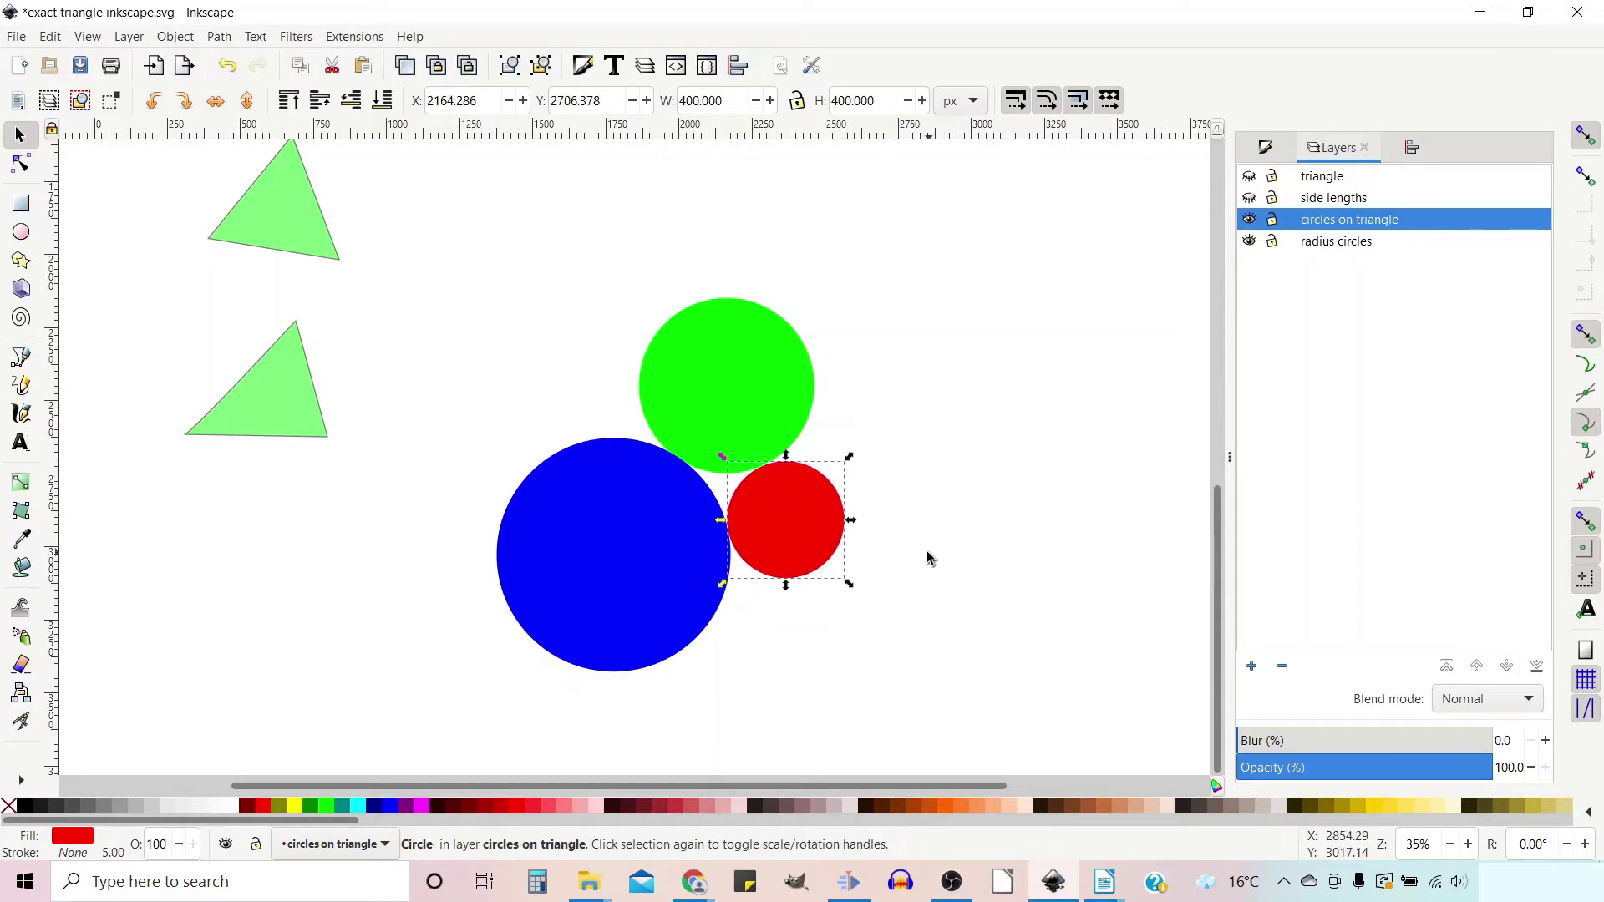
# - Bring the outline triangle left beside the circles and clear the selection
pyautogui.moveTo(703, 785); pyautogui.dragTo(867, 797)
pyautogui.moveTo(1072, 511)
pyautogui.mouseDown()
pyautogui.moveTo(895, 540)
pyautogui.moveTo(729, 490)
pyautogui.mouseUp()
pyautogui.click(689, 389)
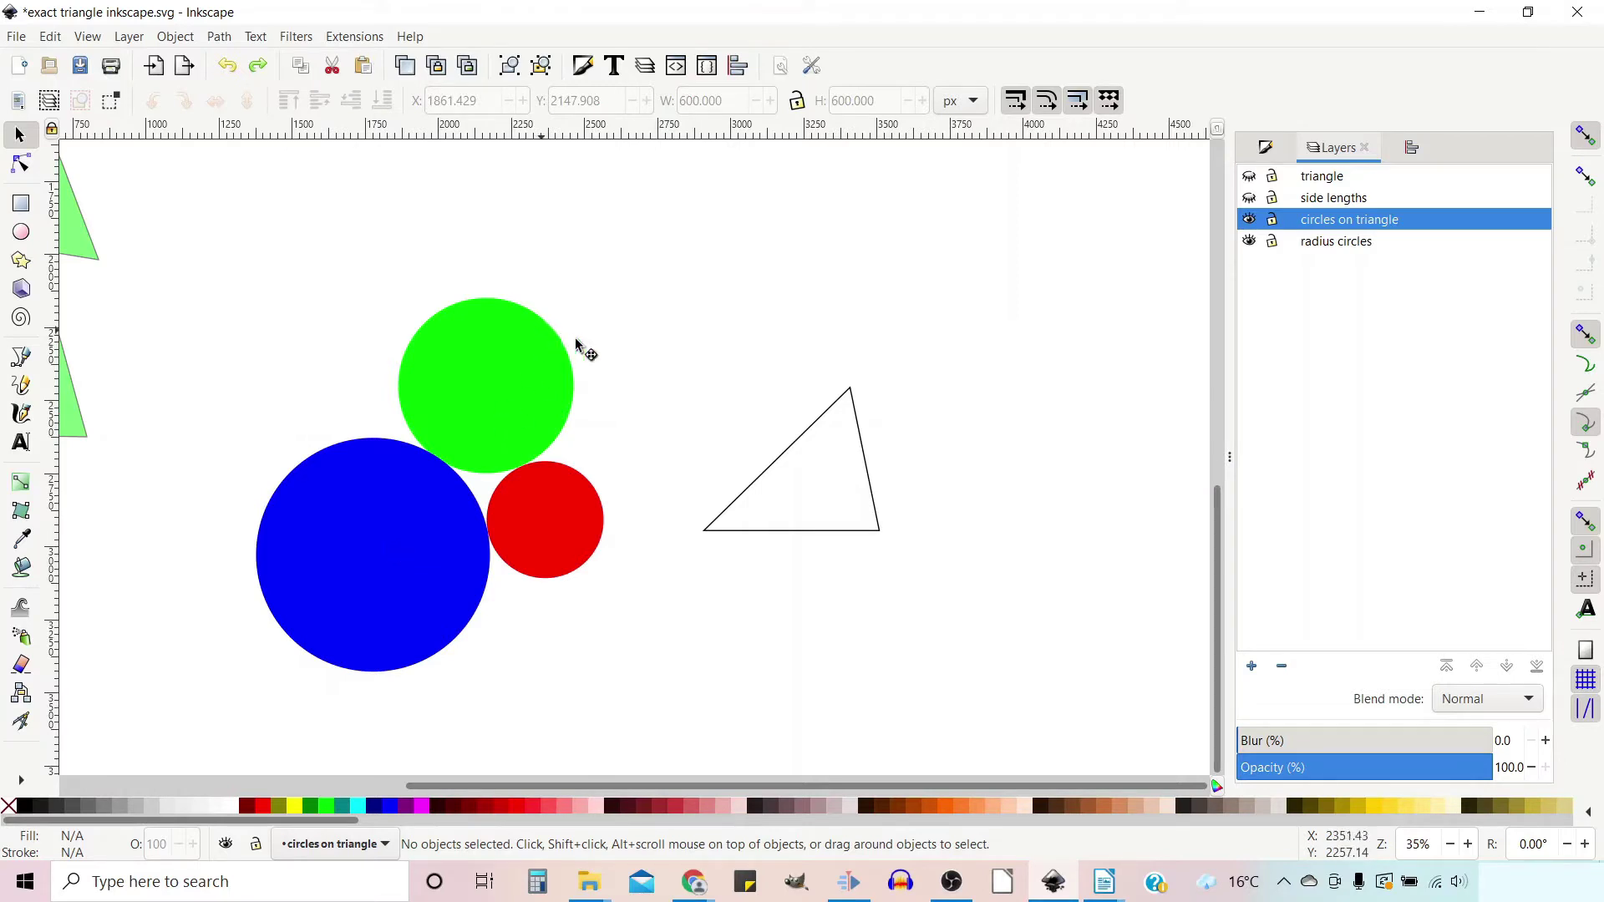
# - Centre the green, blue and red circles on the triangle's corners, then select the triangle outline
pyautogui.moveTo(530, 307); pyautogui.dragTo(894, 304)
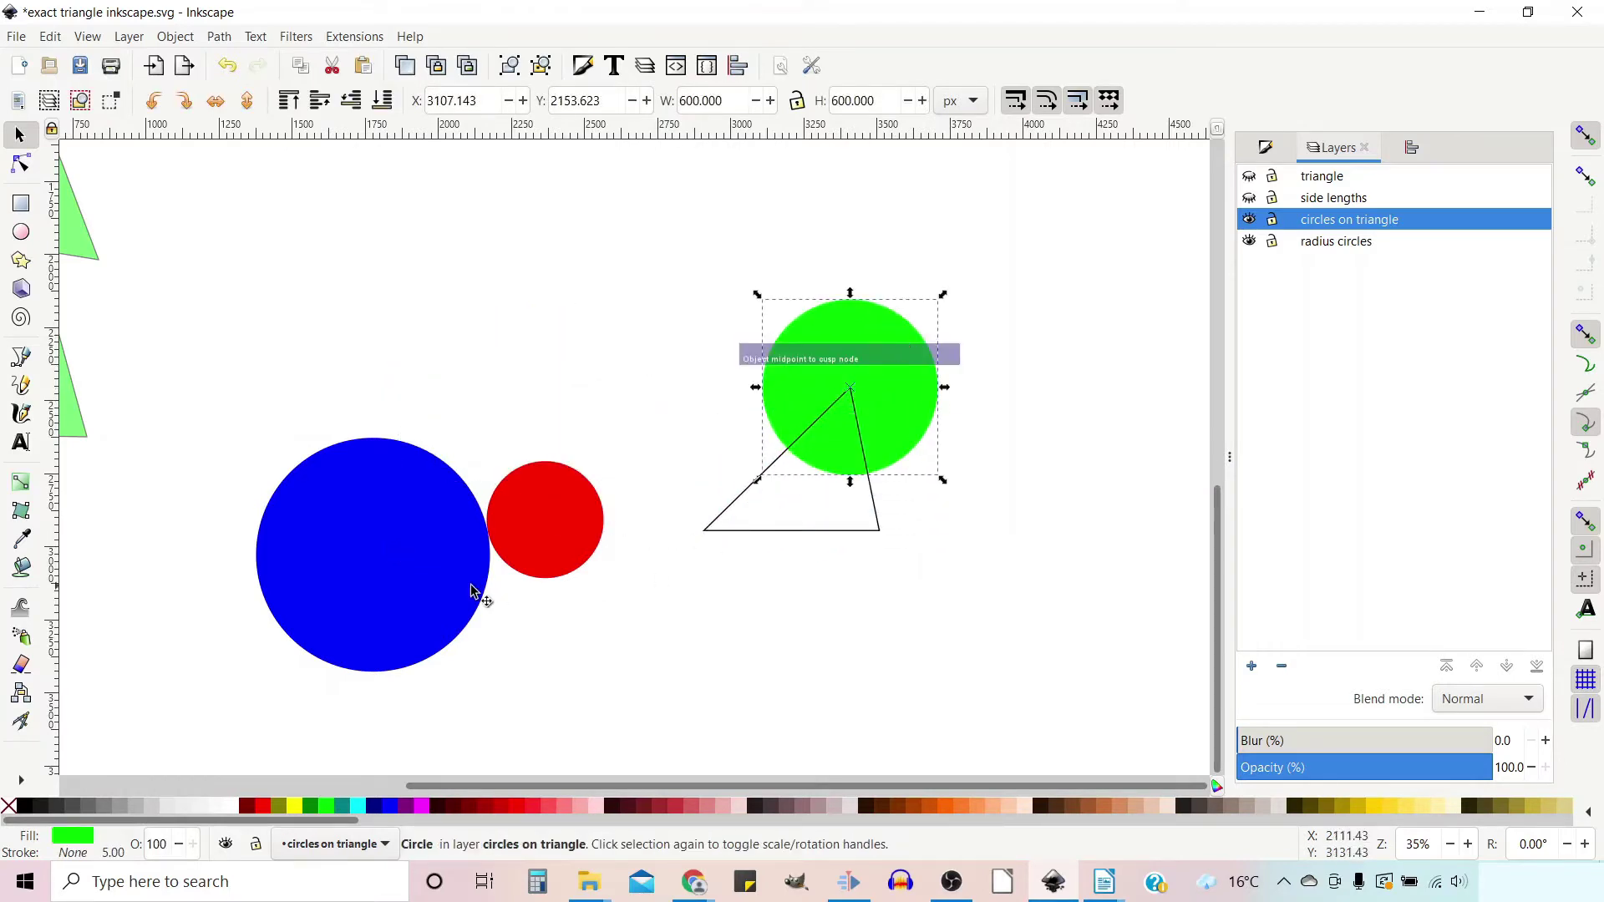
pyautogui.moveTo(429, 490); pyautogui.dragTo(740, 462)
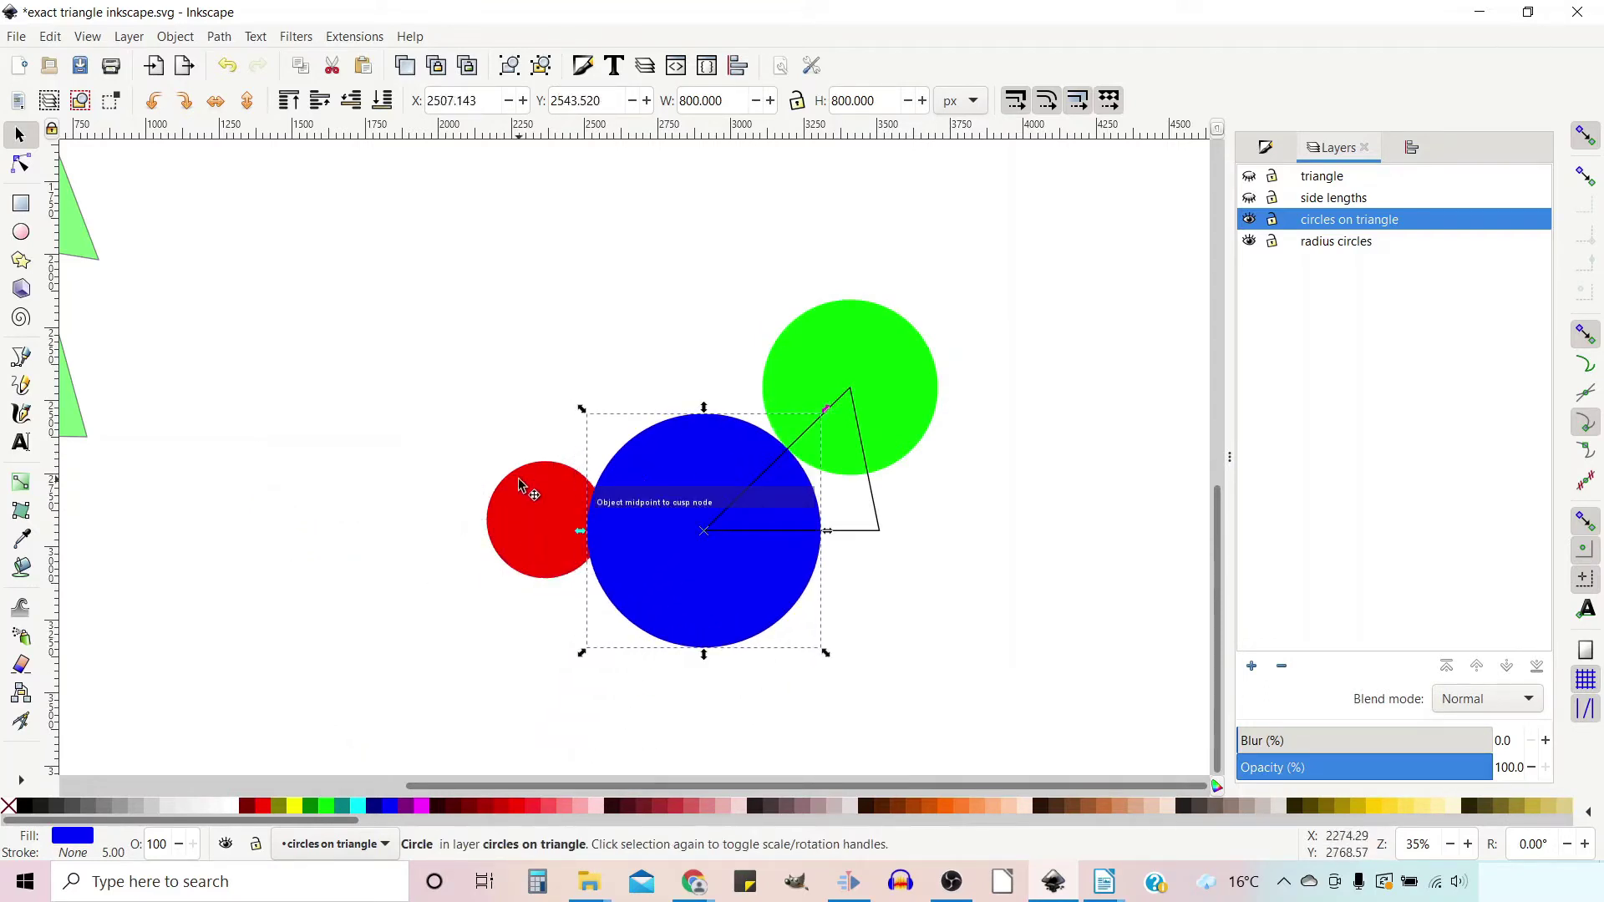
pyautogui.moveTo(528, 482); pyautogui.dragTo(869, 503)
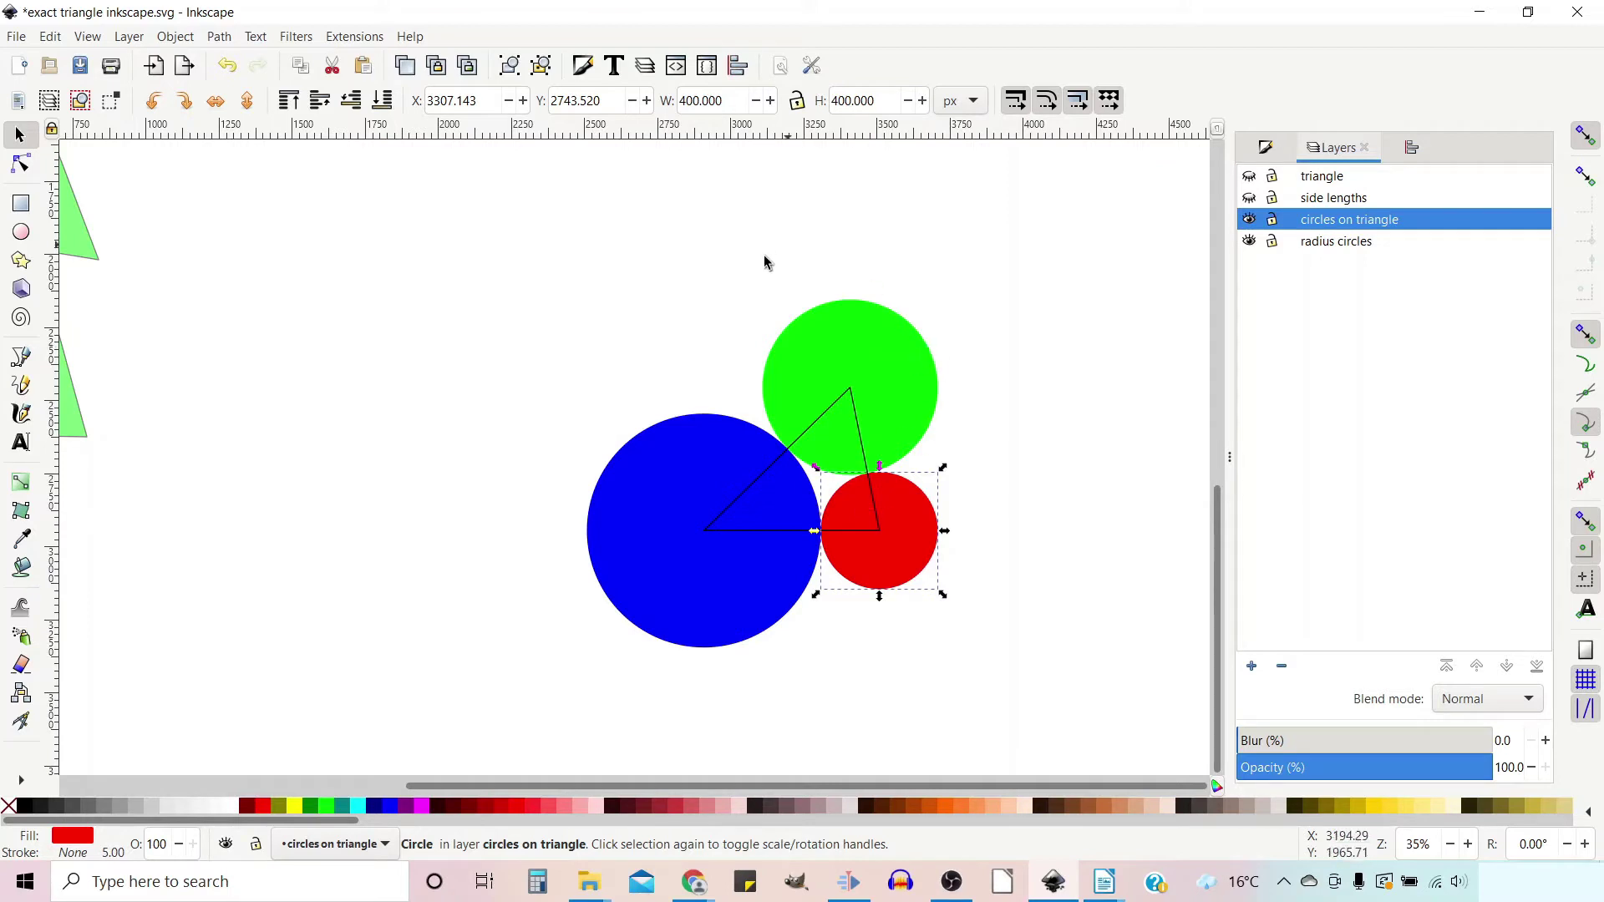
pyautogui.click(692, 308)
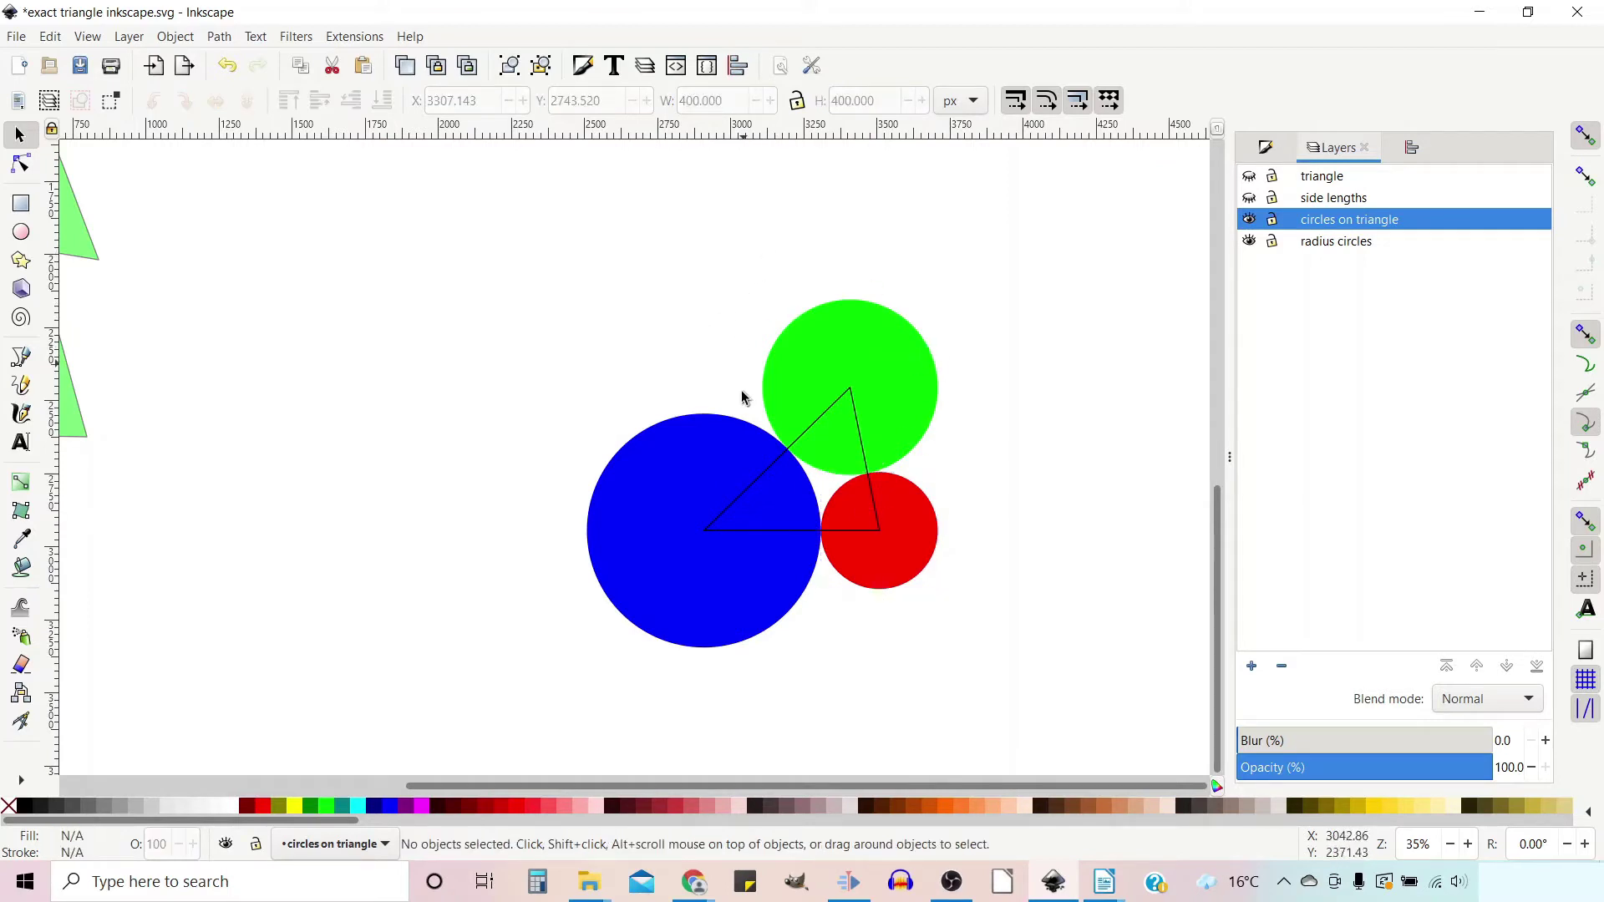
pyautogui.click(805, 438)
# - Delete the rough triangle outline and scroll down to the reference drawing
pyautogui.press('Delete')
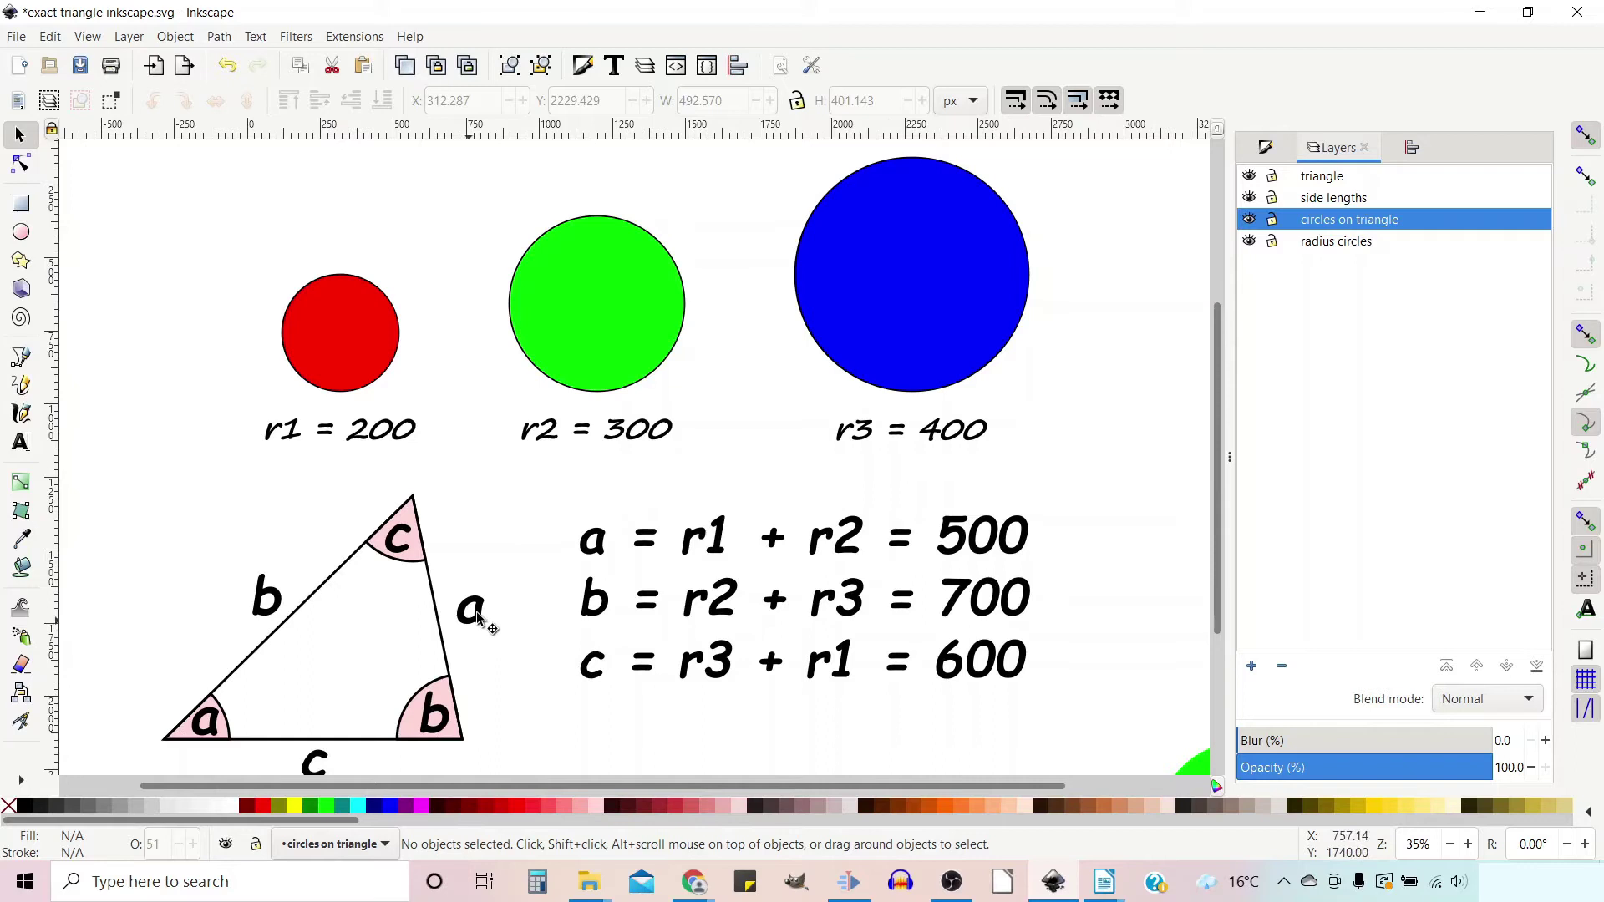
pyautogui.scroll(-2, 477, 617)
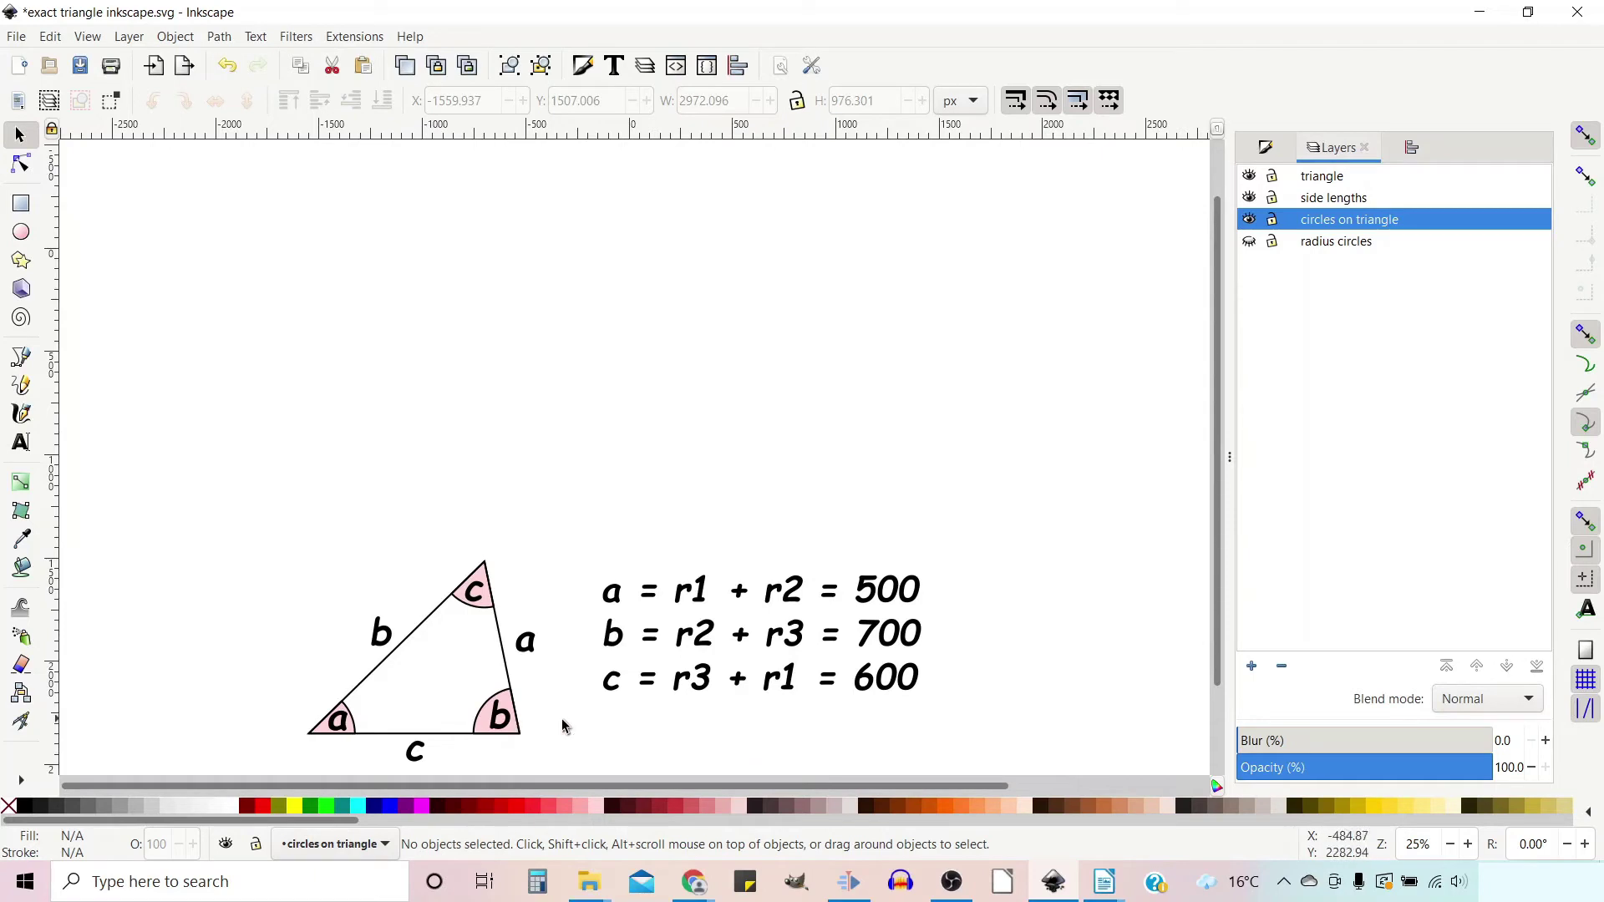
# - Open Extensions > Render > Triangle, move its dialog aside, and check the From Three Sides mode
pyautogui.click(349, 38)
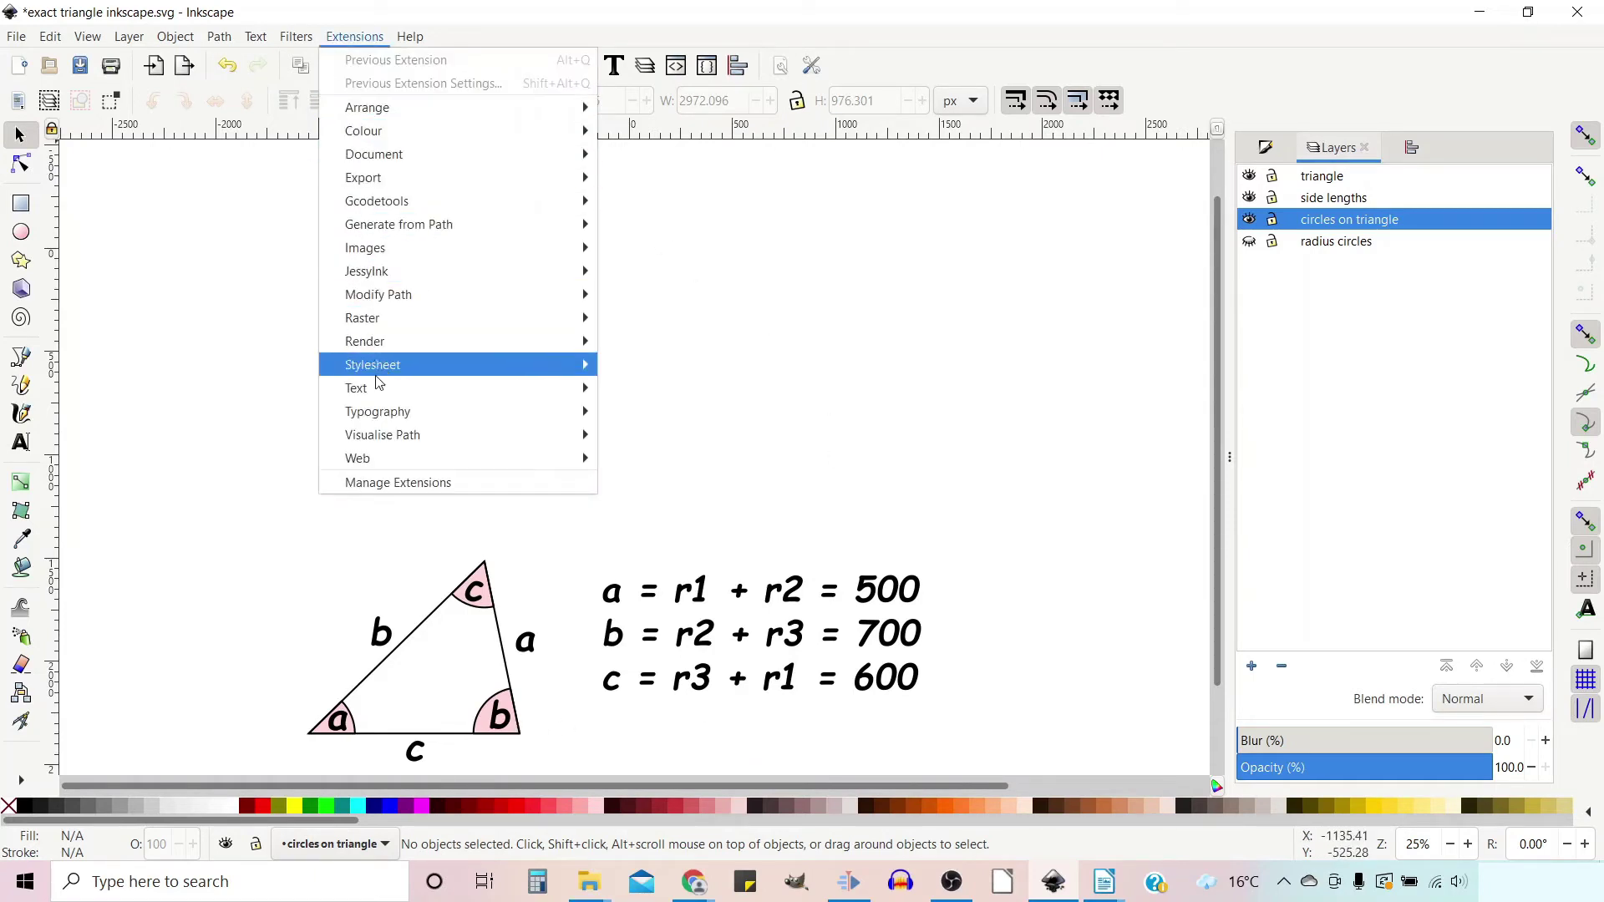
pyautogui.moveTo(388, 348)
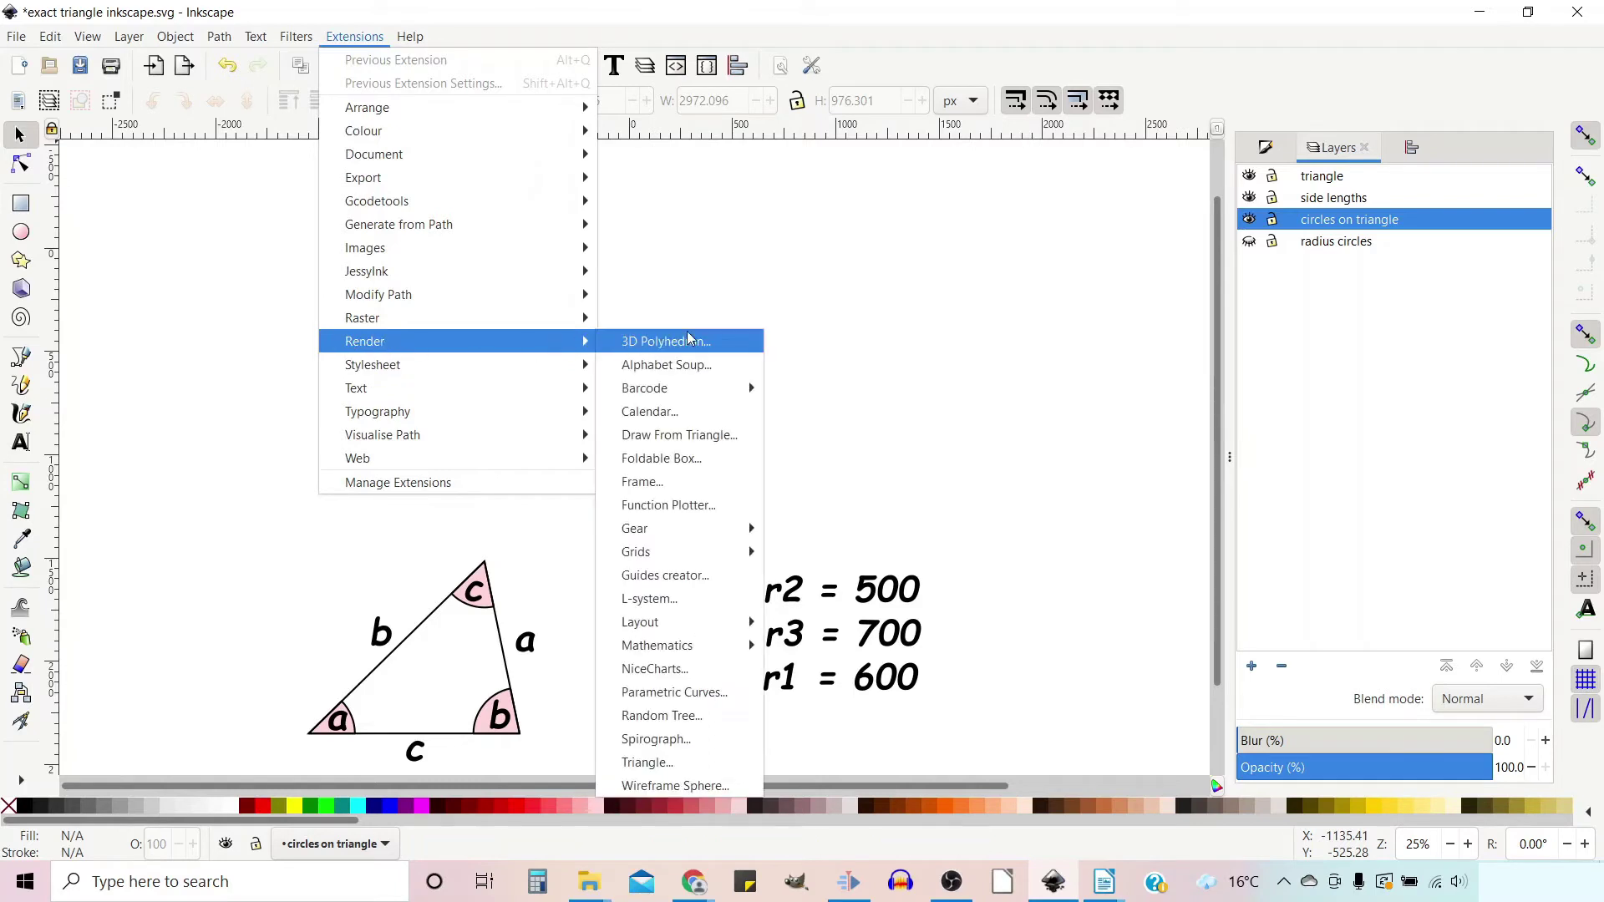
pyautogui.click(650, 763)
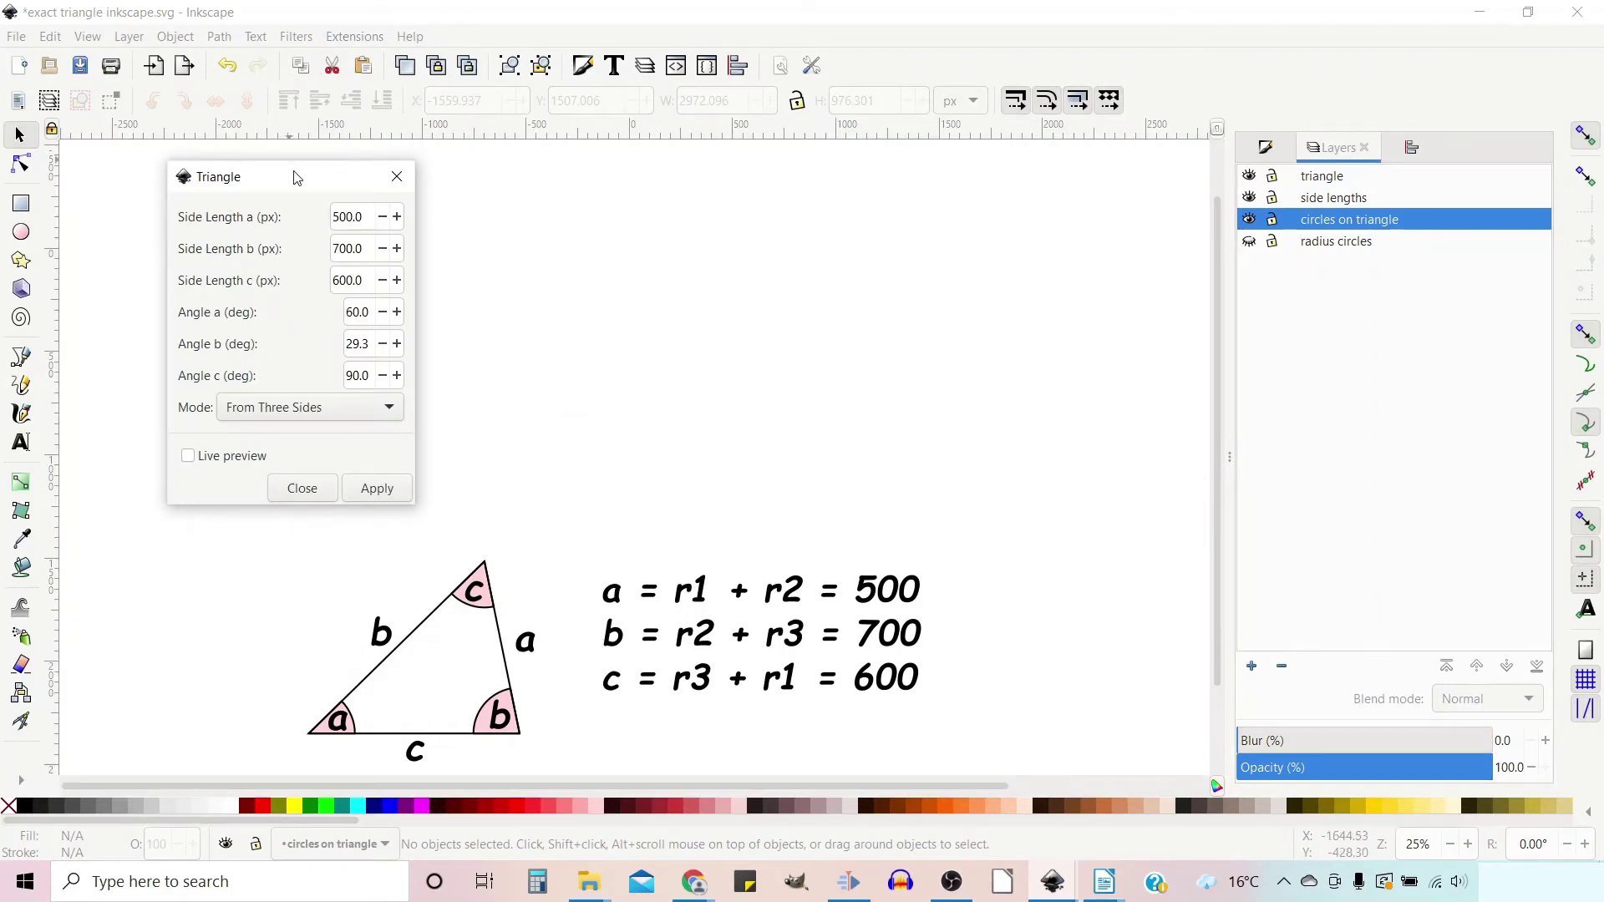
pyautogui.moveTo(299, 173); pyautogui.dragTo(1375, 293)
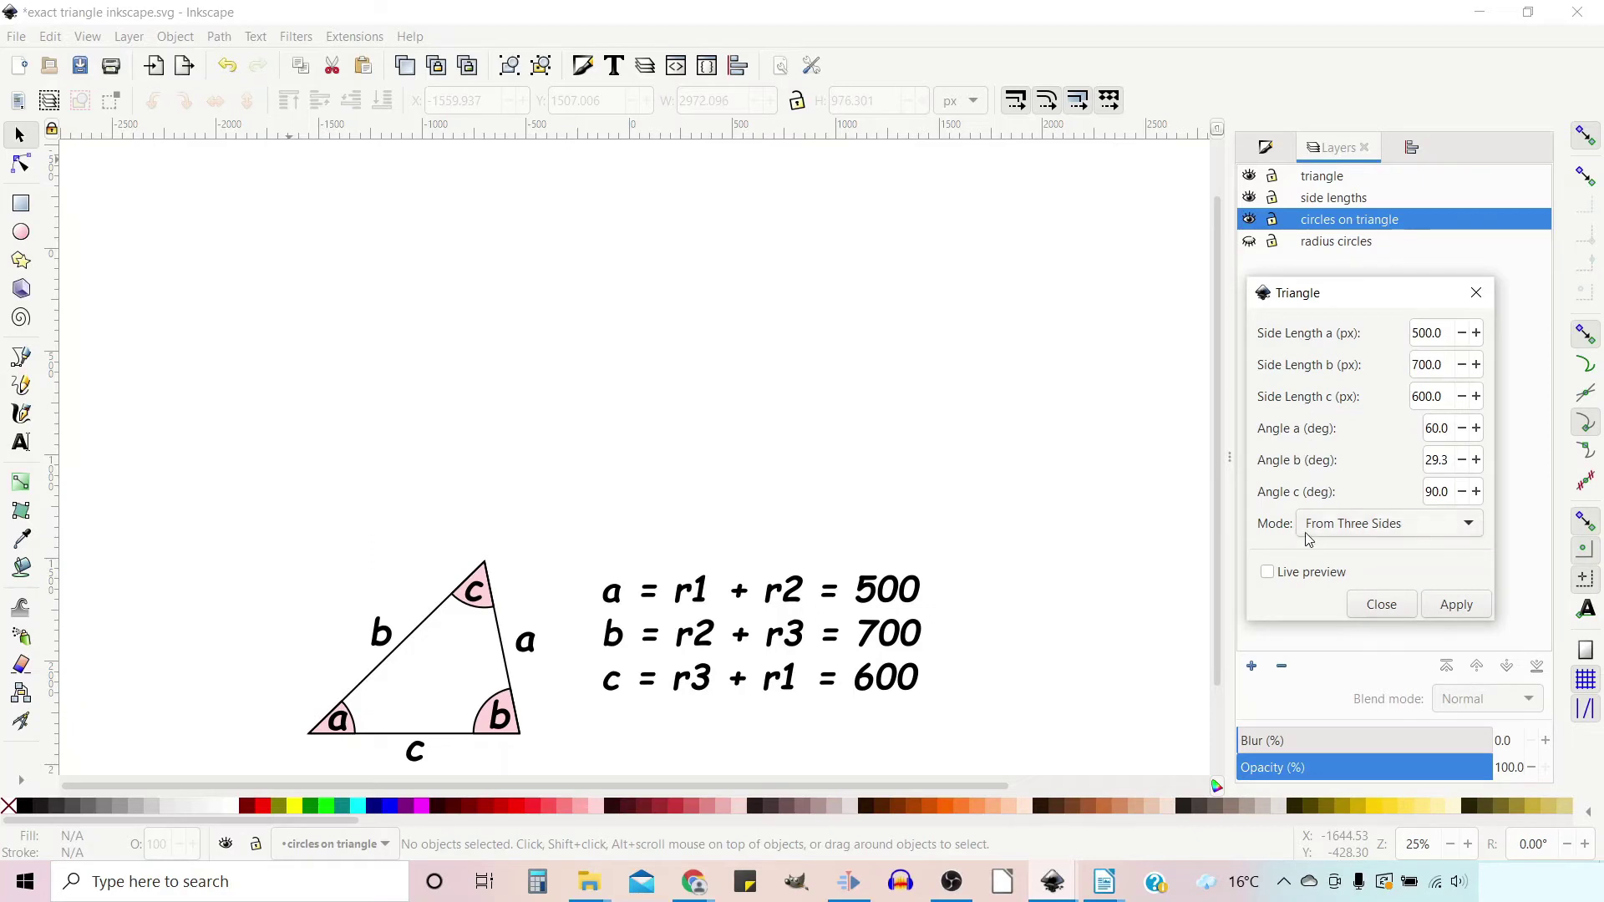
pyautogui.click(1471, 525)
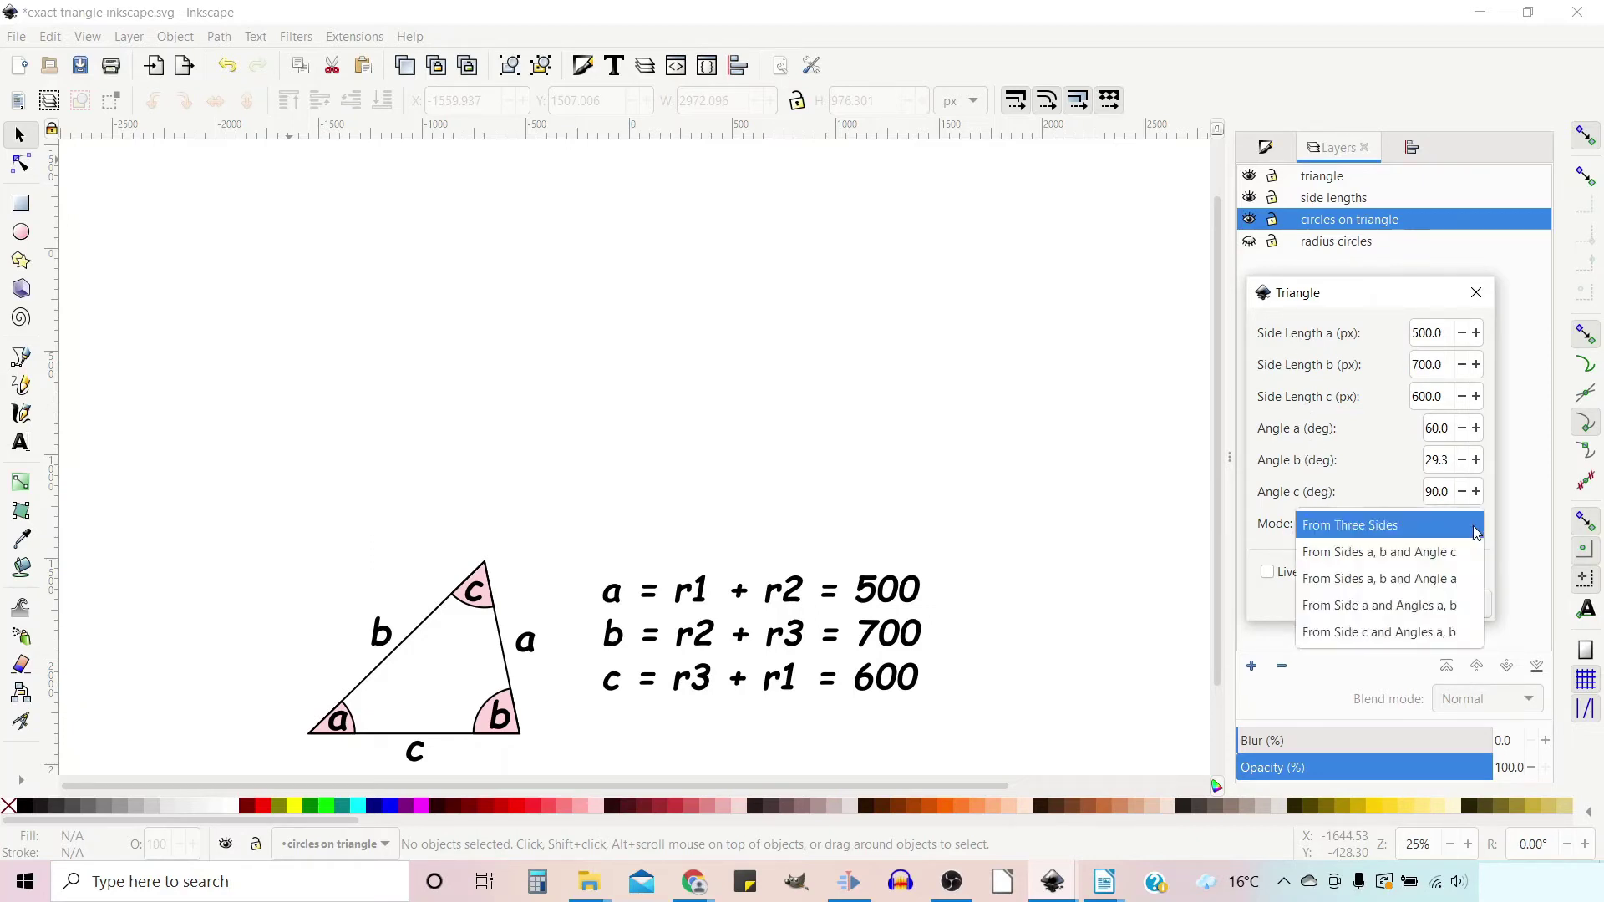
pyautogui.click(1471, 528)
pyautogui.click(1475, 535)
# - Render the 500/700/600 px triangle from three sides with live preview, then close the dialog
pyautogui.click(1482, 532)
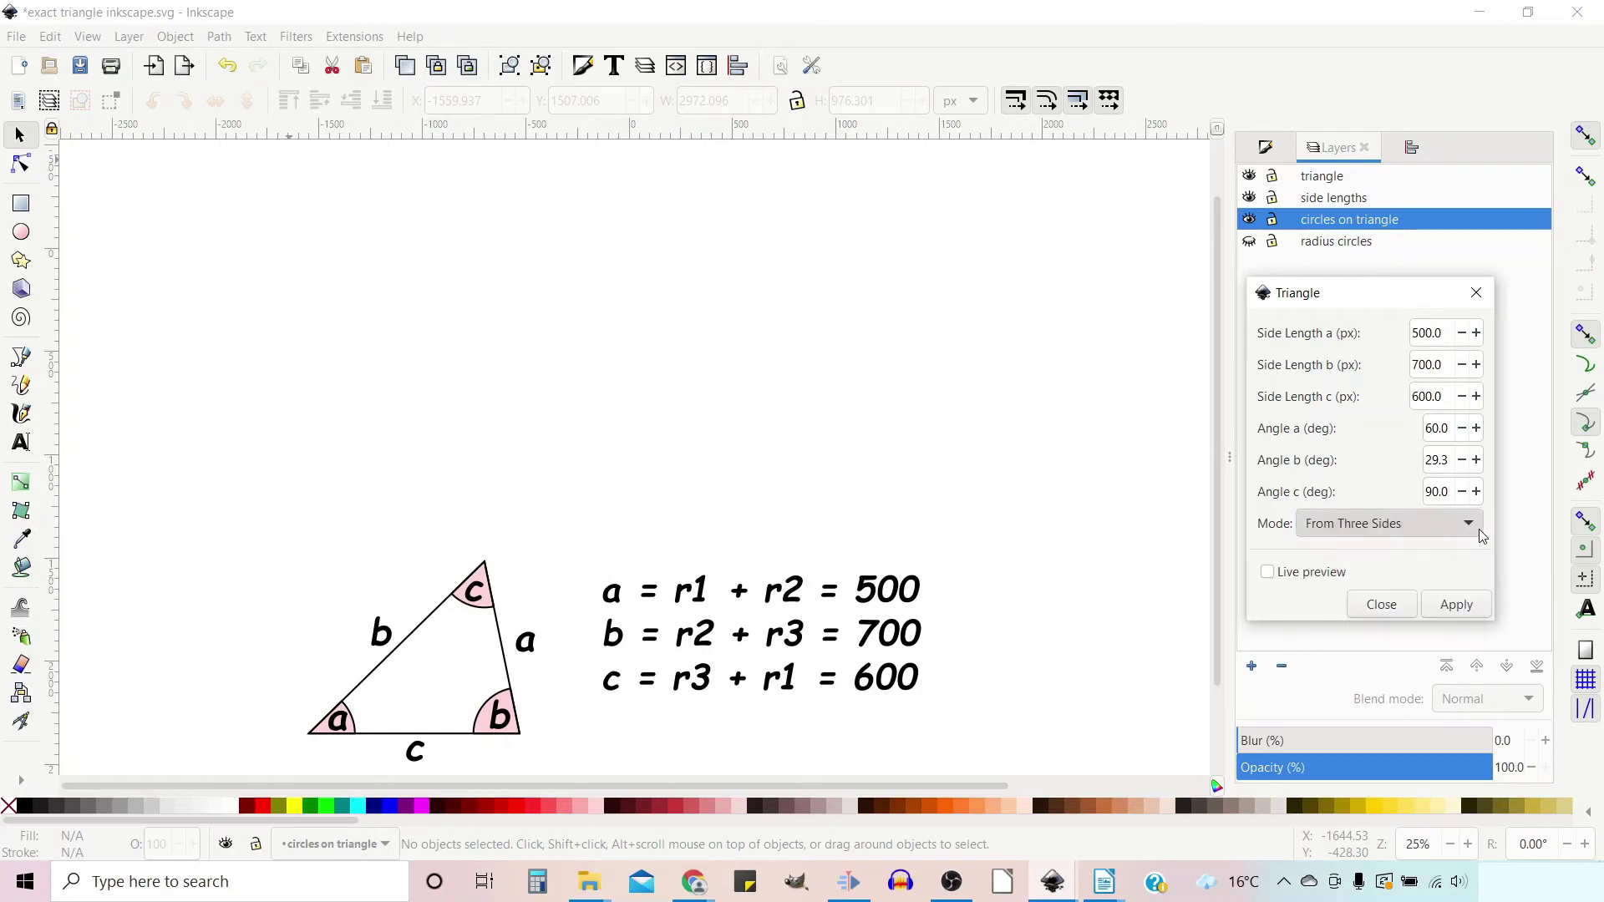
pyautogui.click(1268, 572)
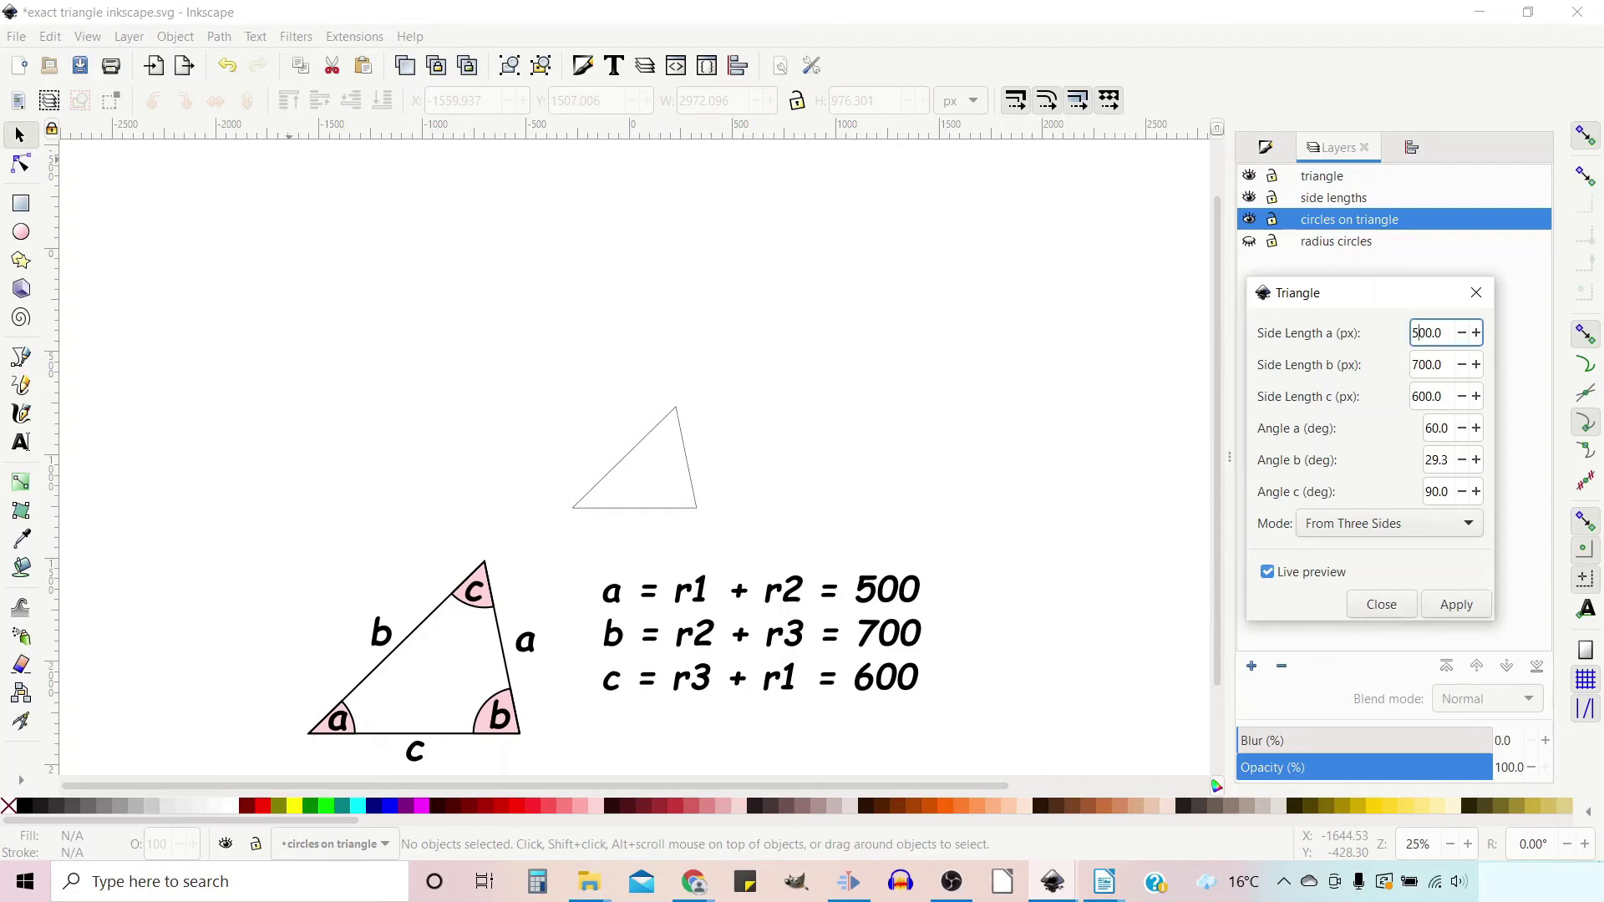
pyautogui.click(1456, 607)
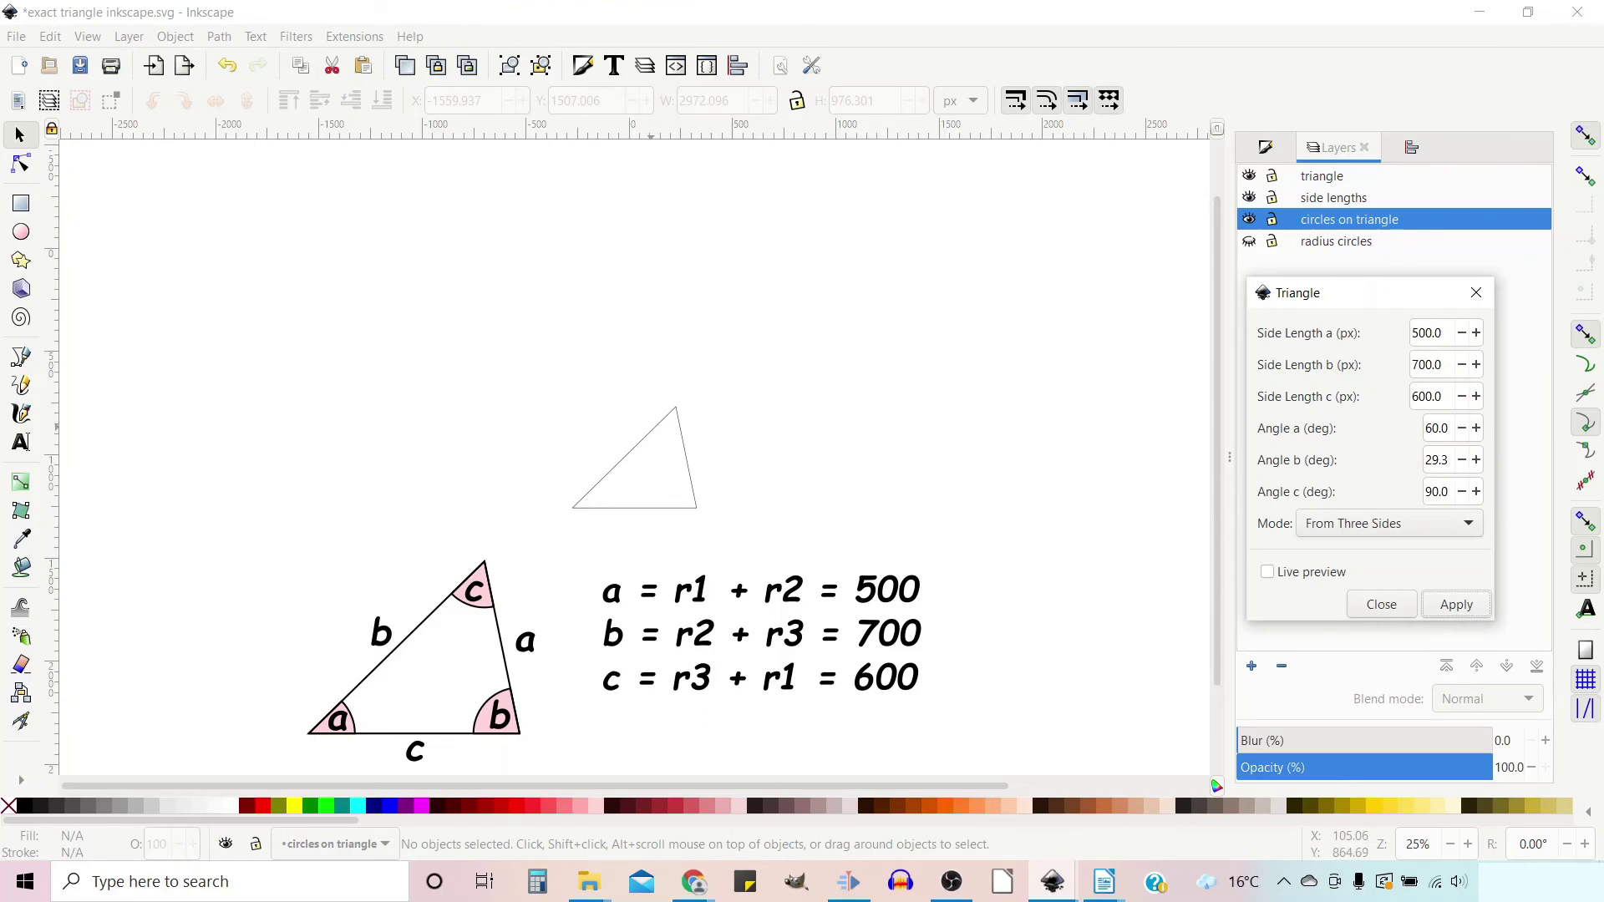
pyautogui.press('Escape')
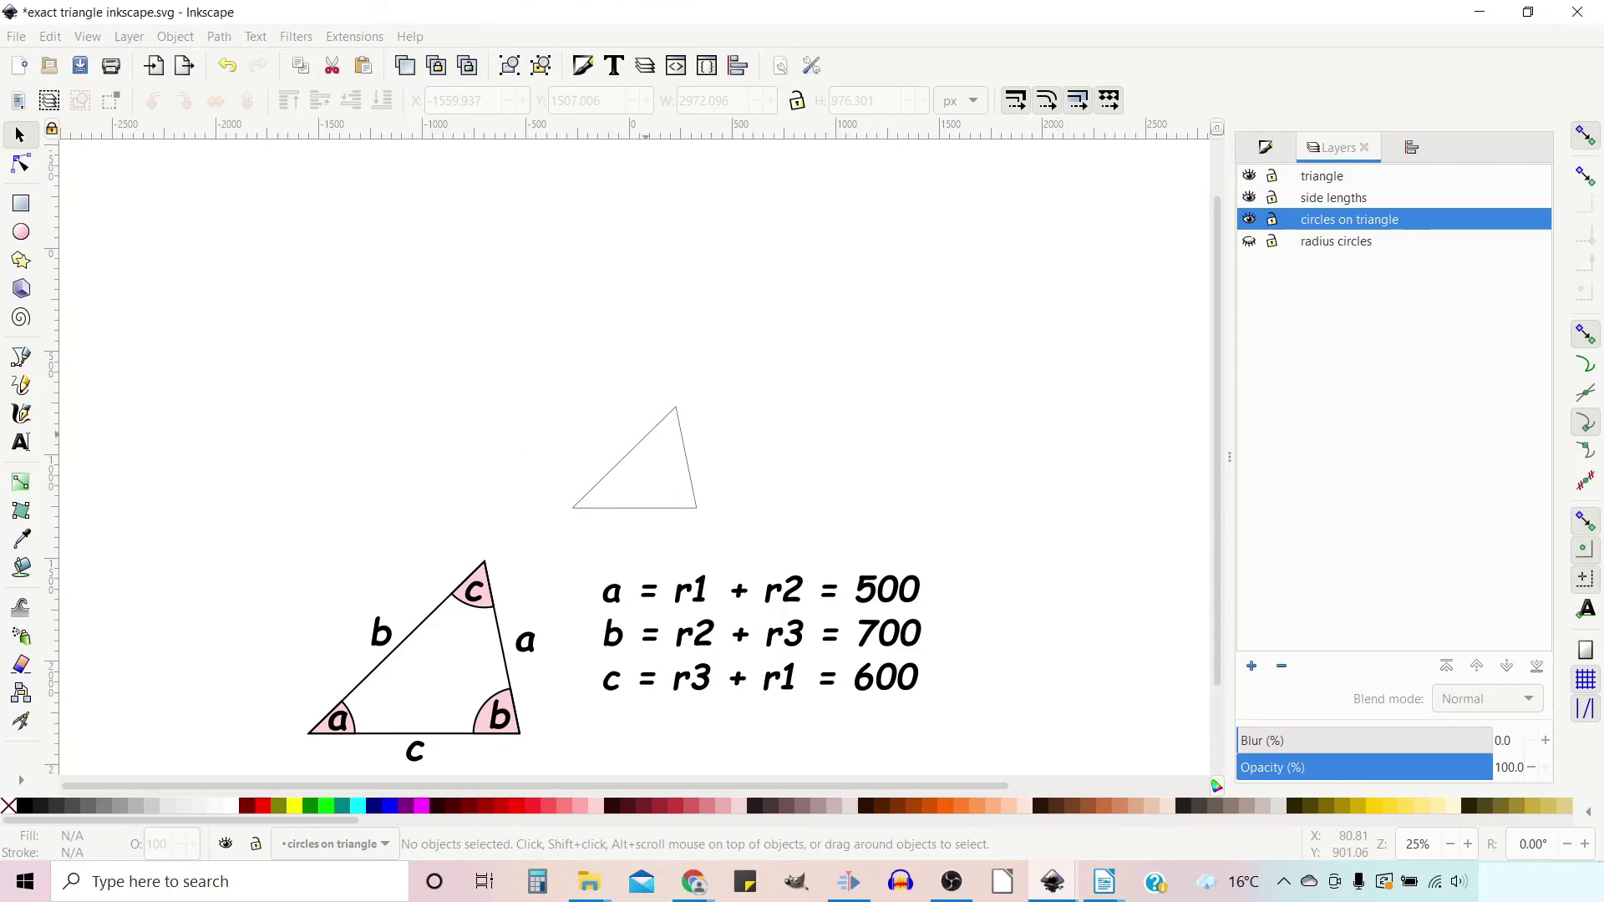
# - Move the new triangle, show the radius circles, and snap each circle's centre onto a corner using cusp-node snapping
pyautogui.moveTo(622, 364); pyautogui.dragTo(697, 428)
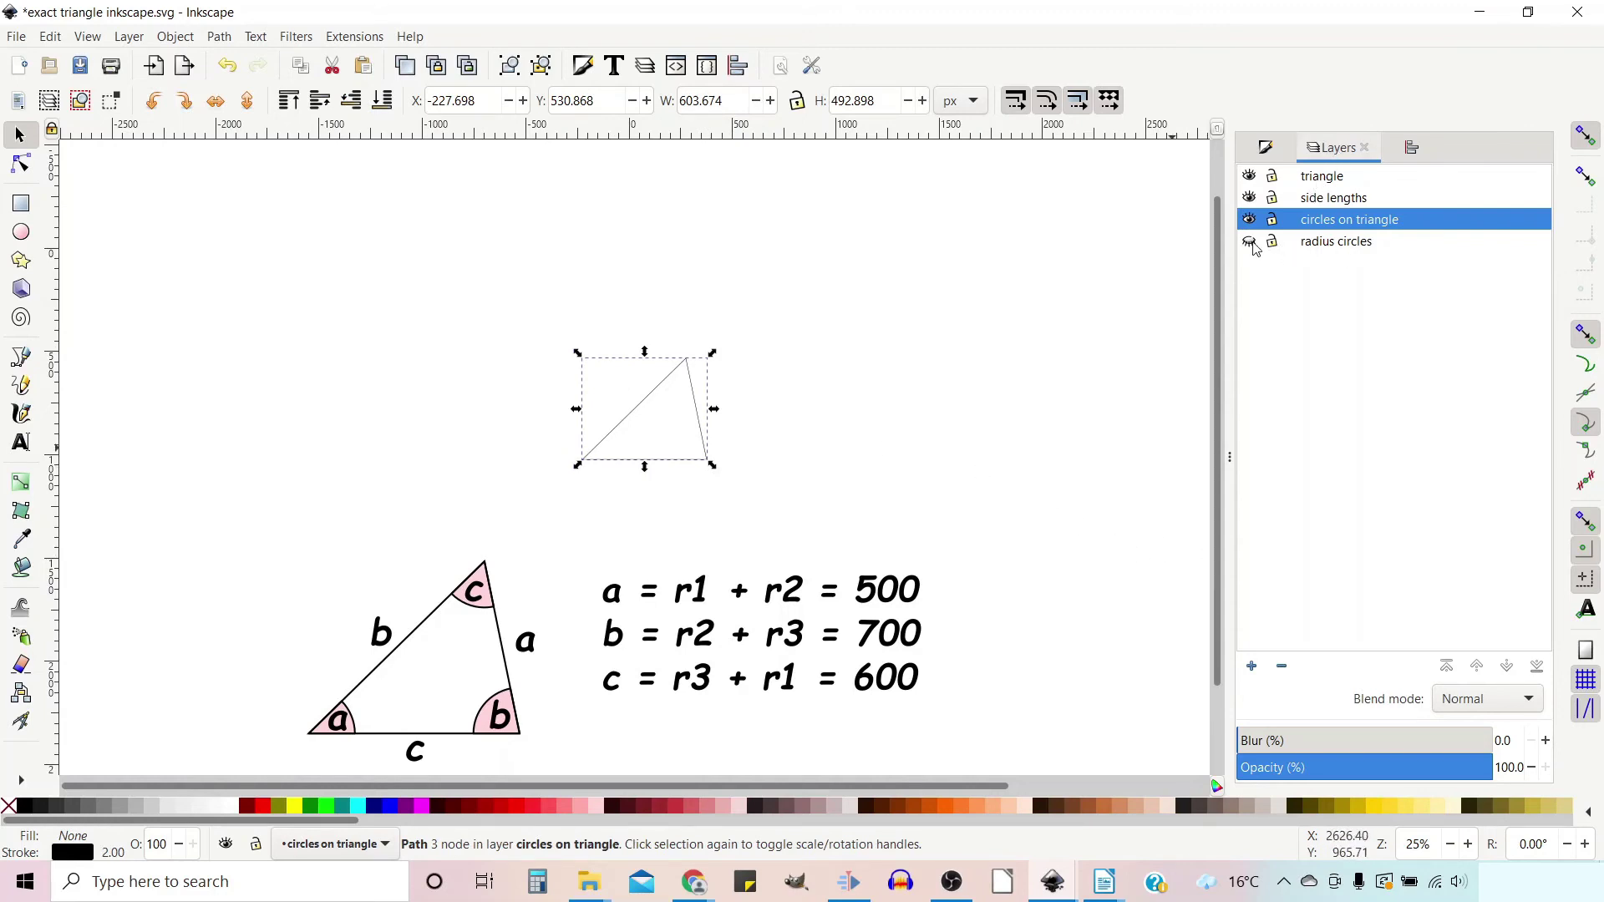
pyautogui.click(1249, 241)
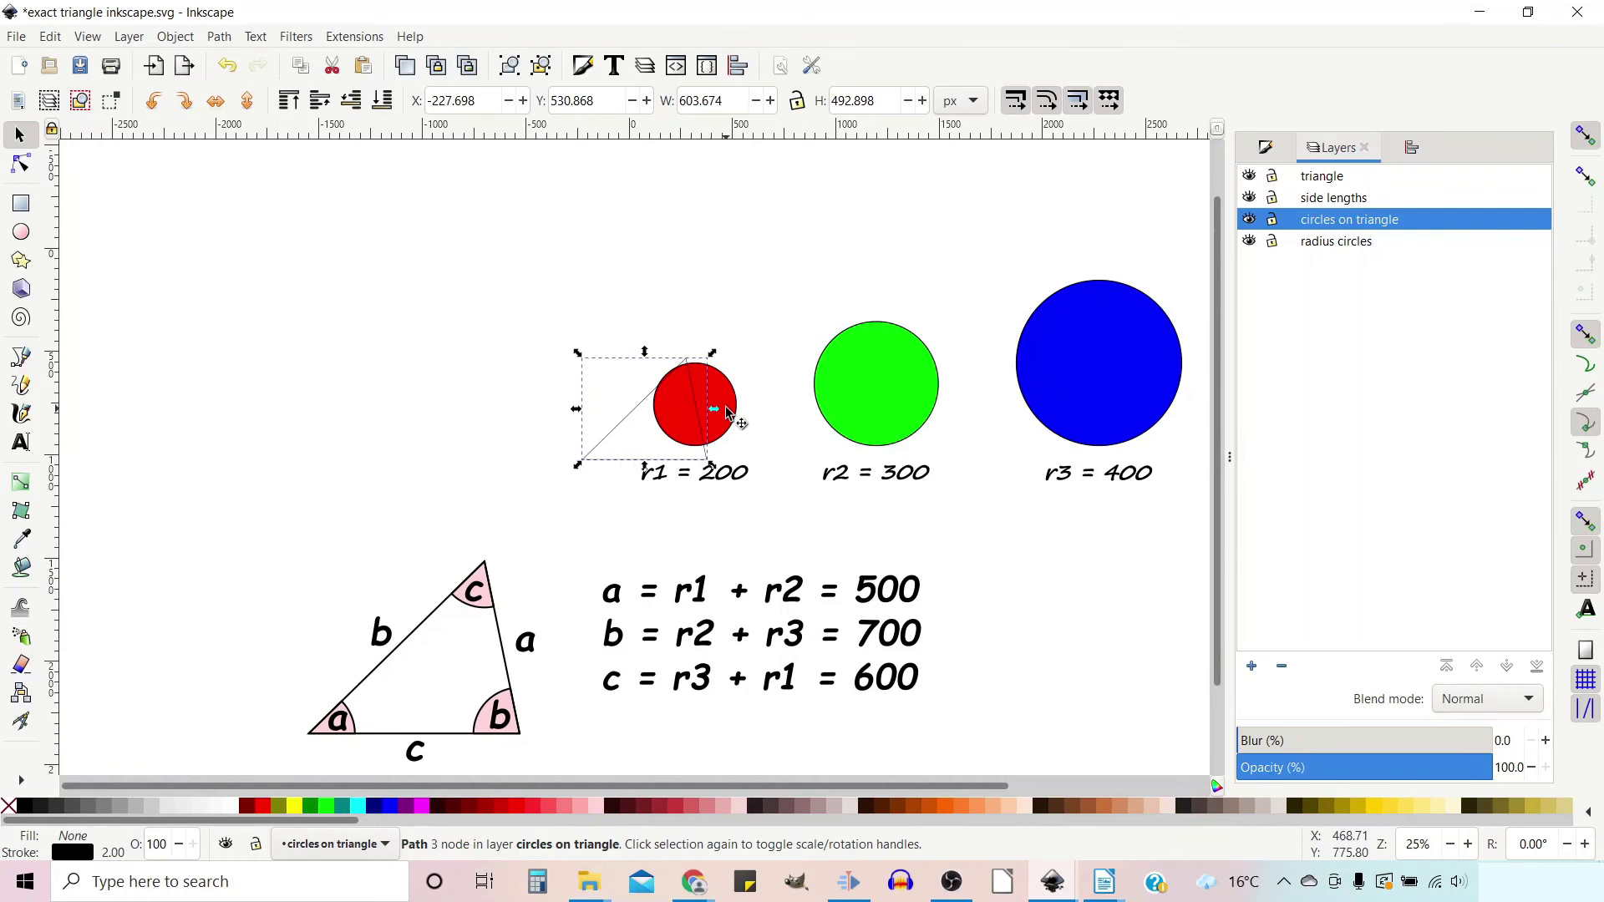
pyautogui.moveTo(731, 395); pyautogui.dragTo(775, 439)
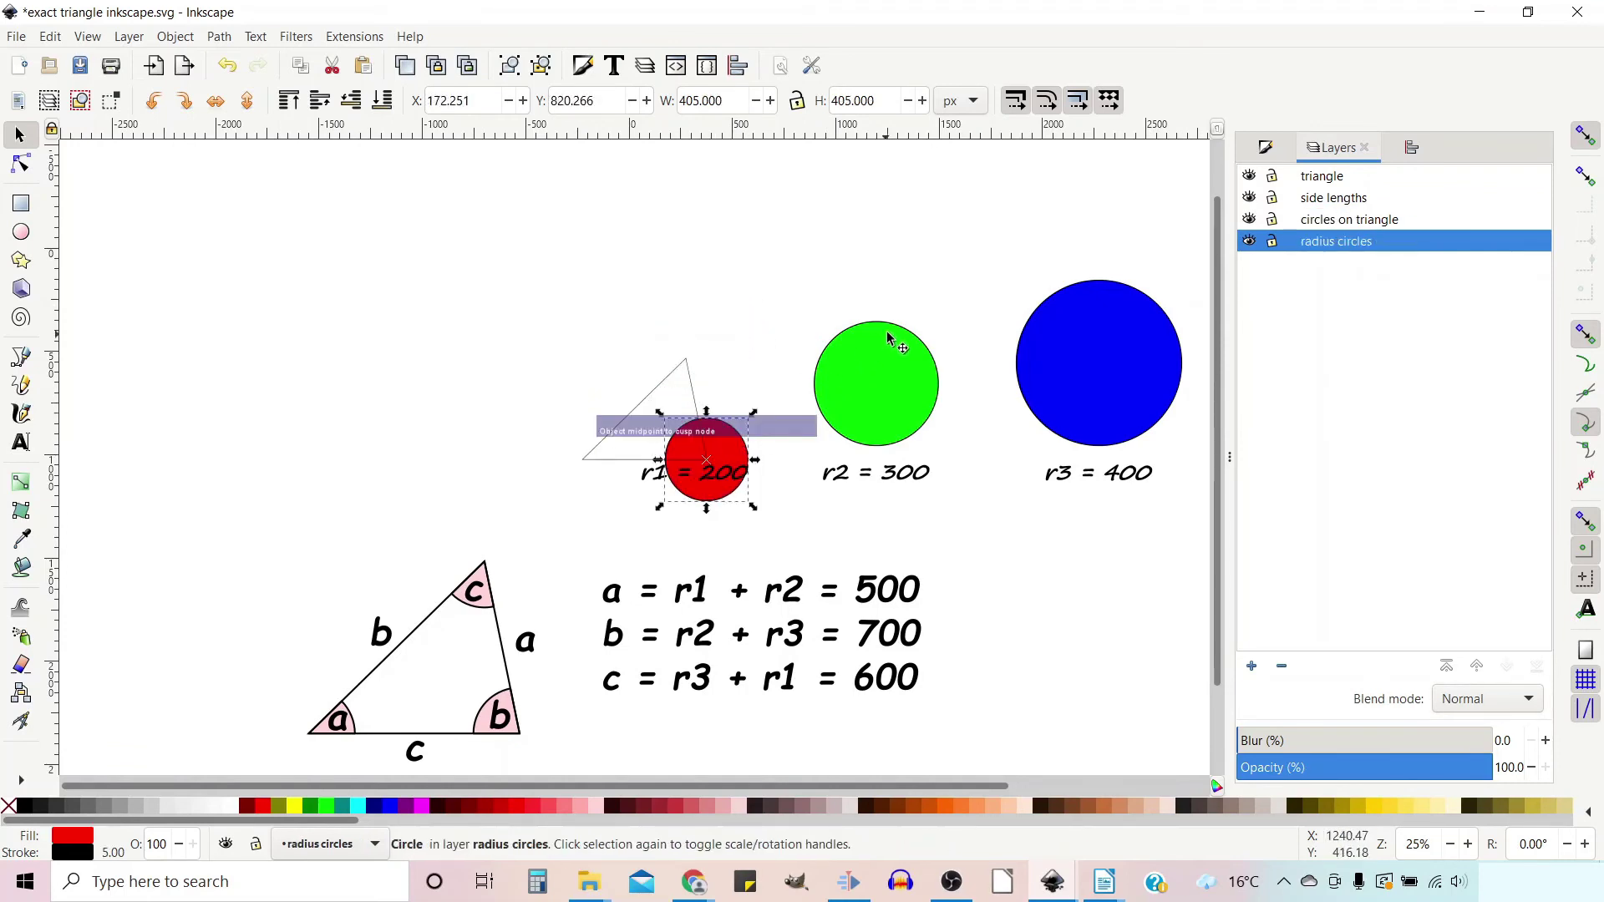
pyautogui.moveTo(920, 348); pyautogui.dragTo(714, 292)
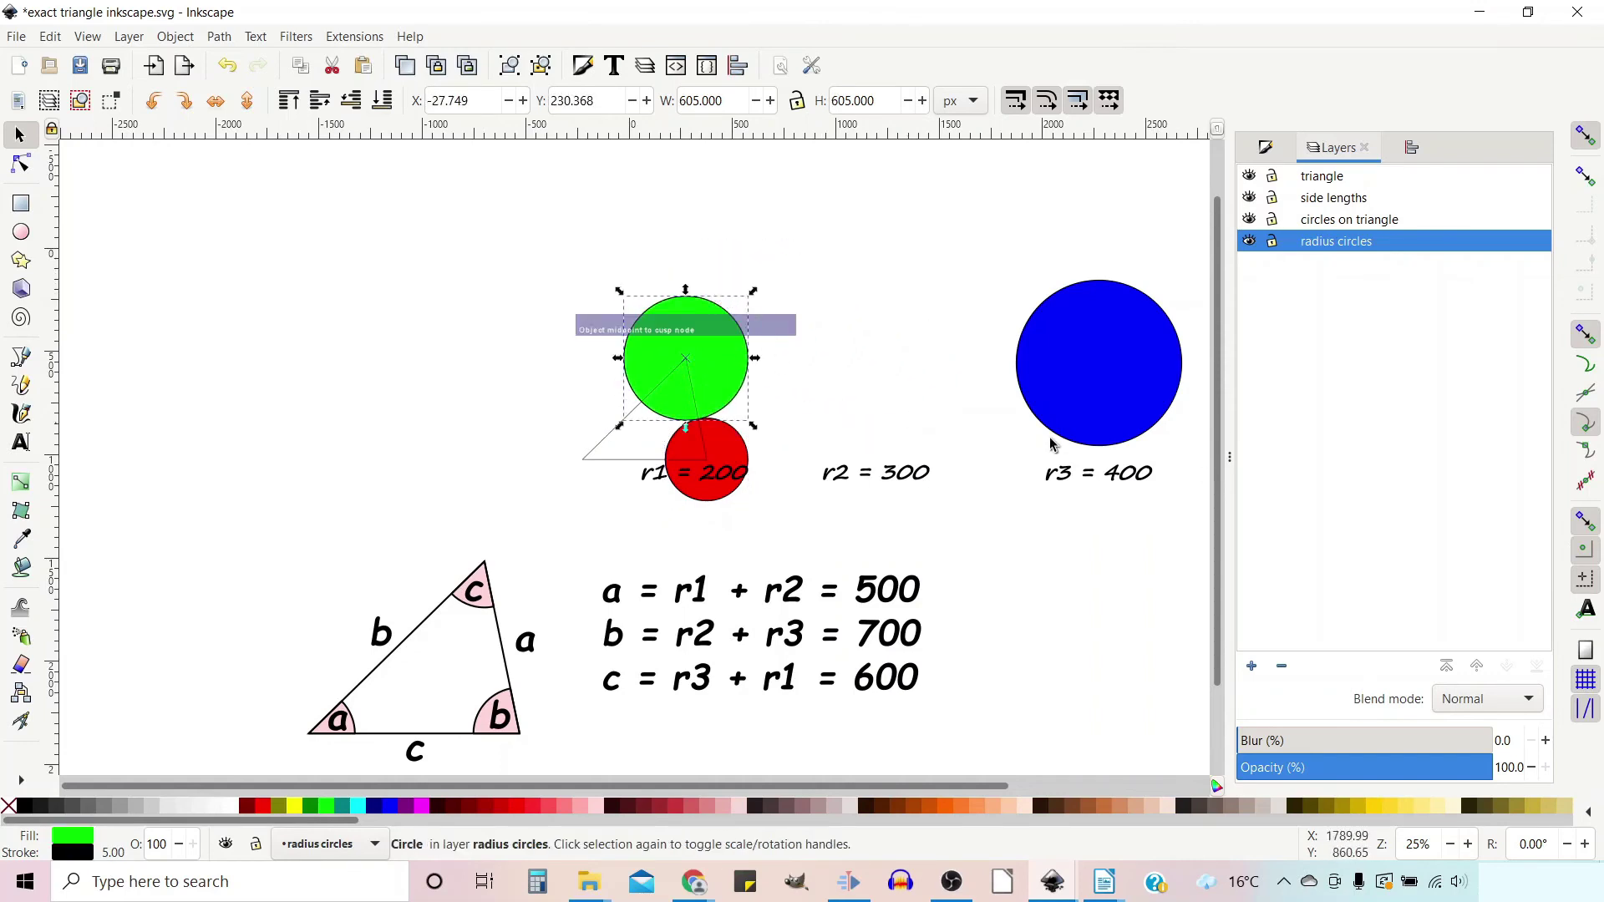
pyautogui.click(1588, 430)
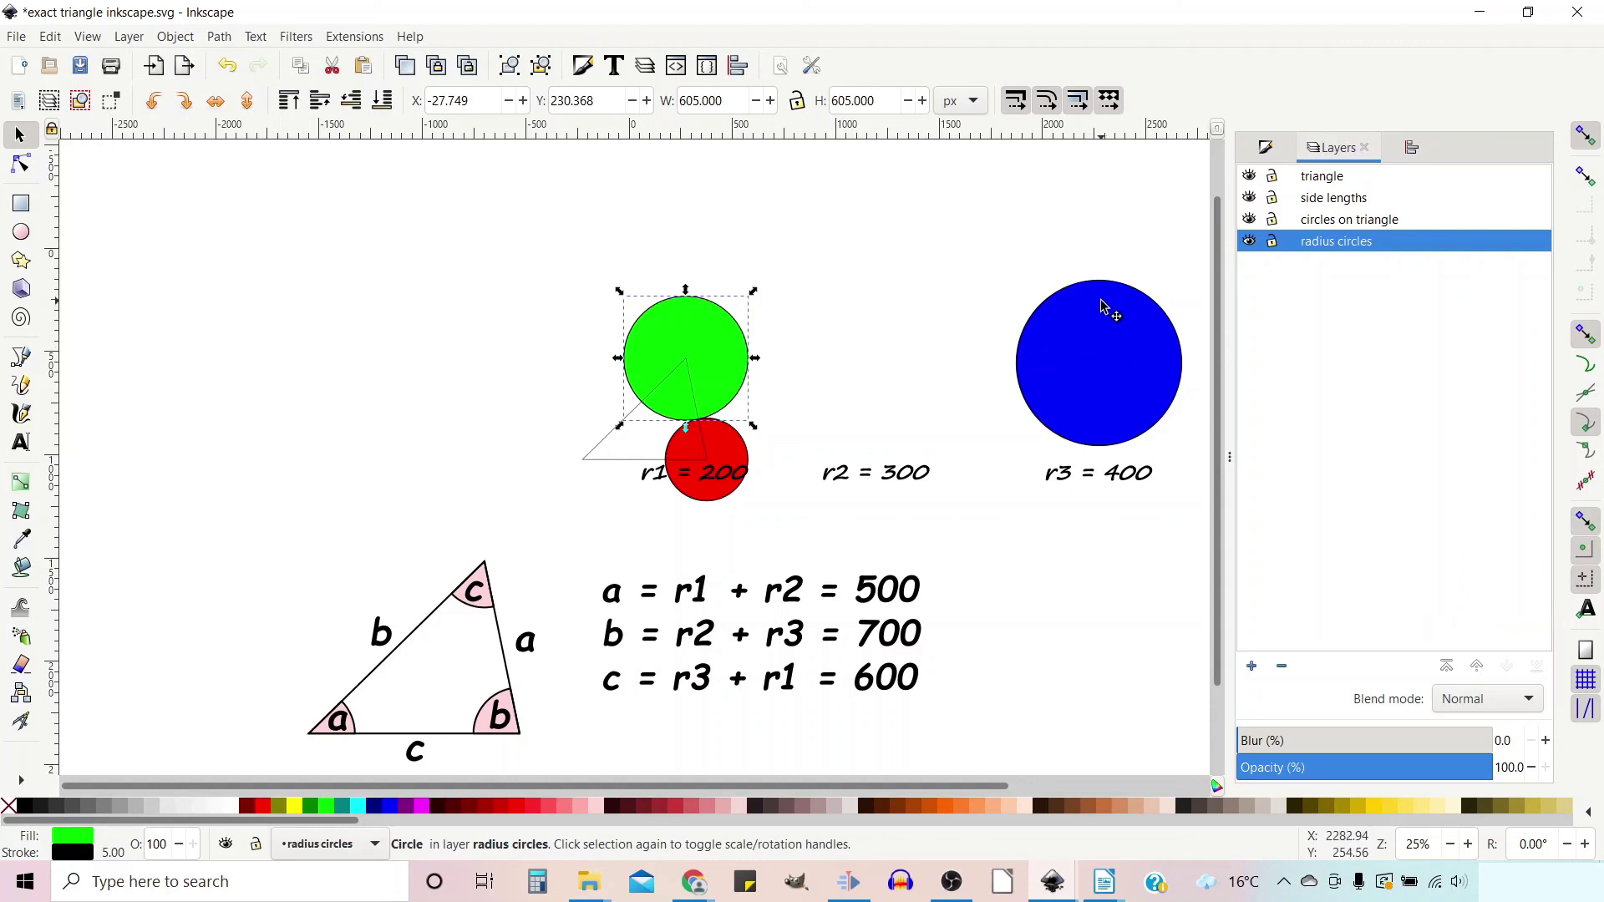
pyautogui.moveTo(1108, 304); pyautogui.dragTo(588, 426)
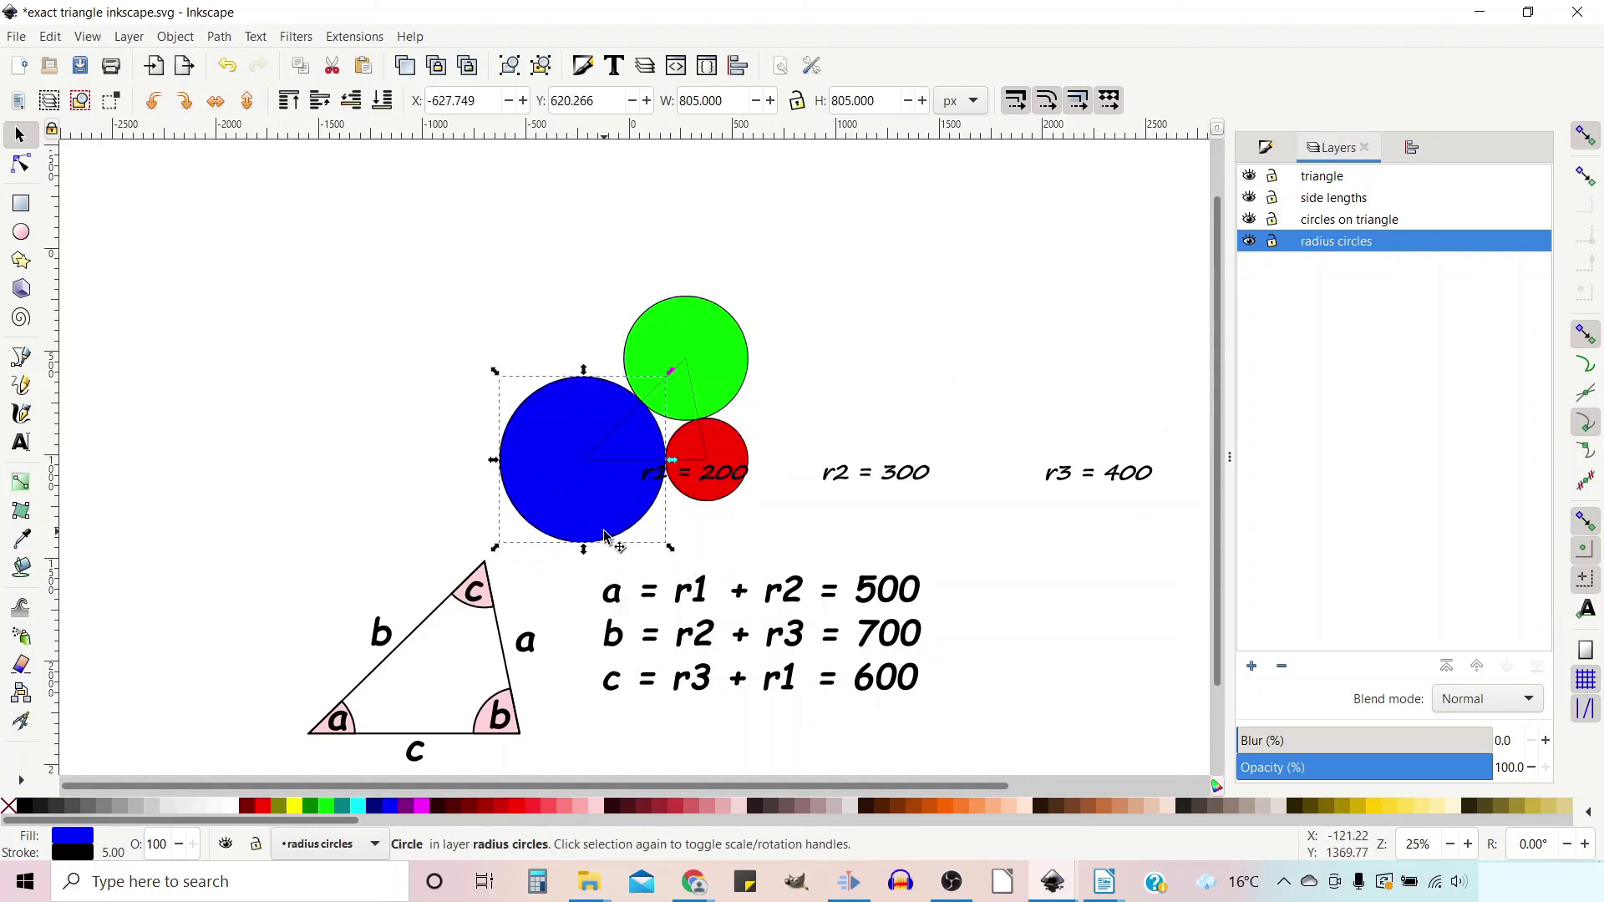